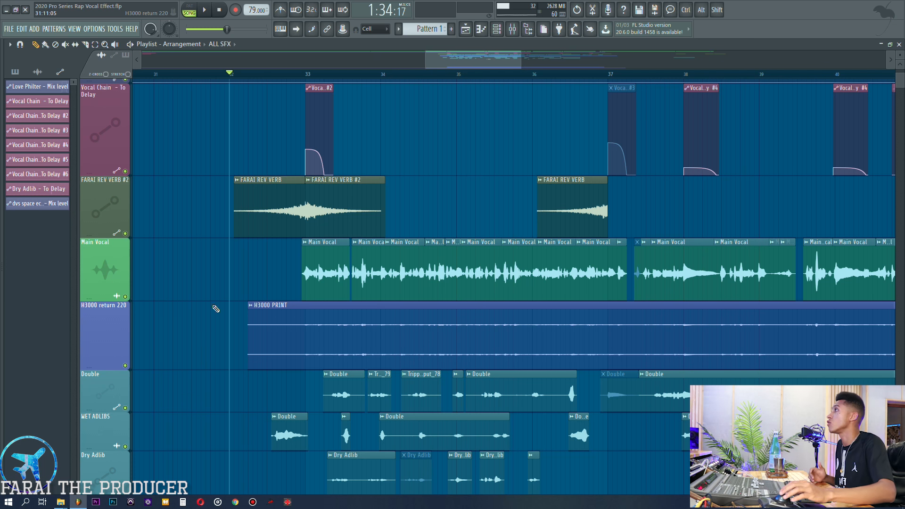
# - Solo the H3000 return 220 track, play it from just before bar 33 and check its level in the mixer
pyautogui.click(306, 77)
pyautogui.scroll(3, 305, 78)
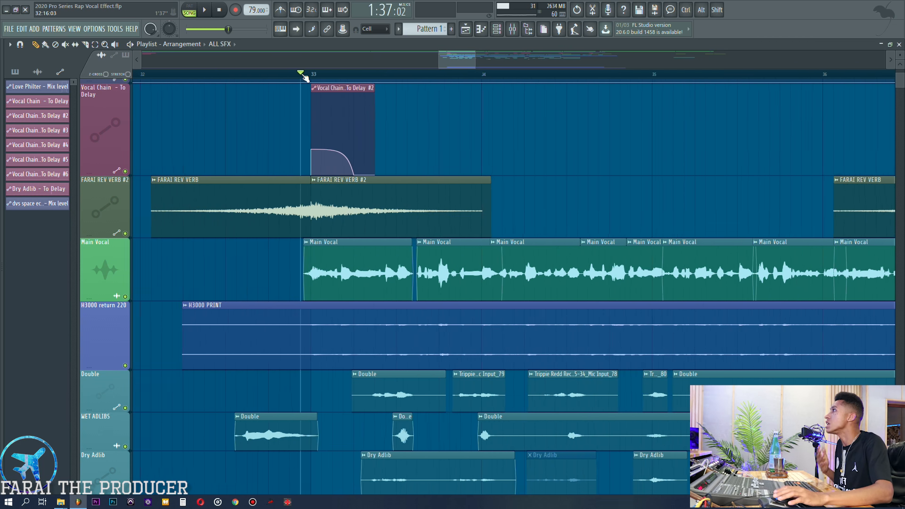
pyautogui.rightClick(125, 366)
pyautogui.press('space')
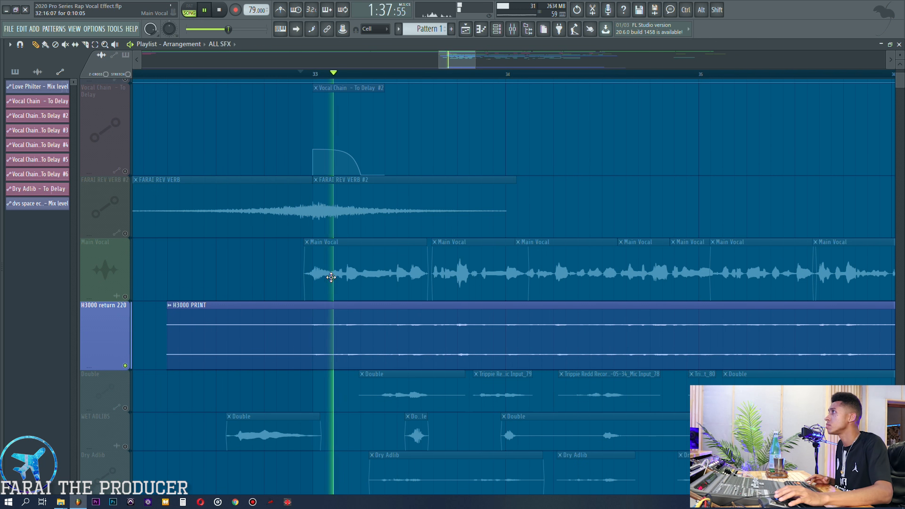
pyautogui.press('F9')
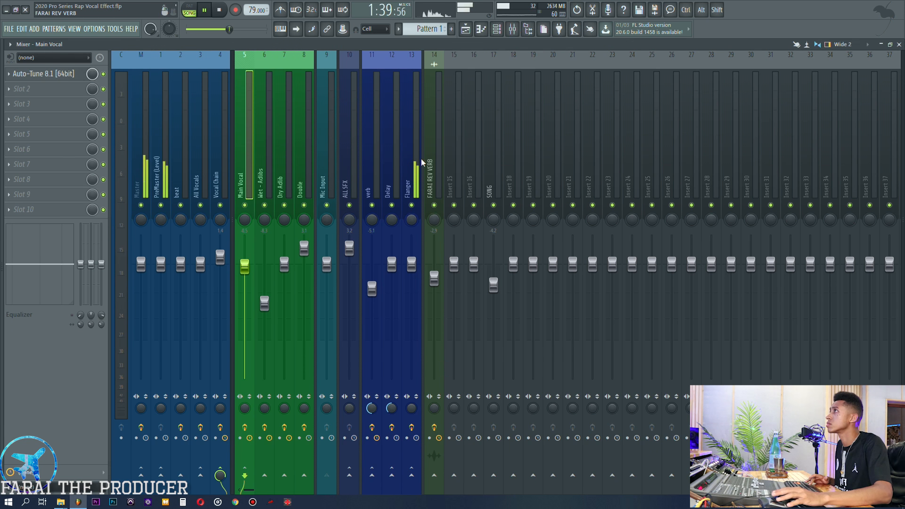
pyautogui.press('space')
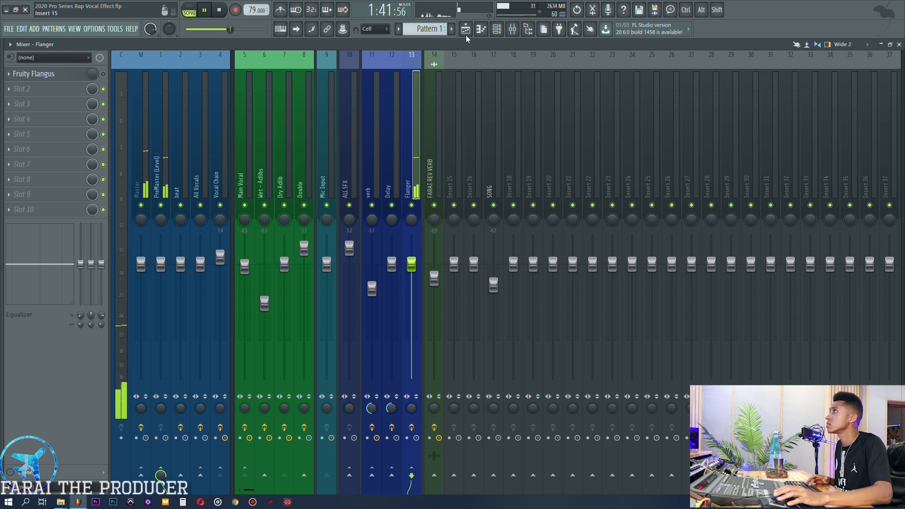
# - Return to the playlist and unsolo the H3000 return 220 track
pyautogui.click(467, 29)
pyautogui.rightClick(126, 366)
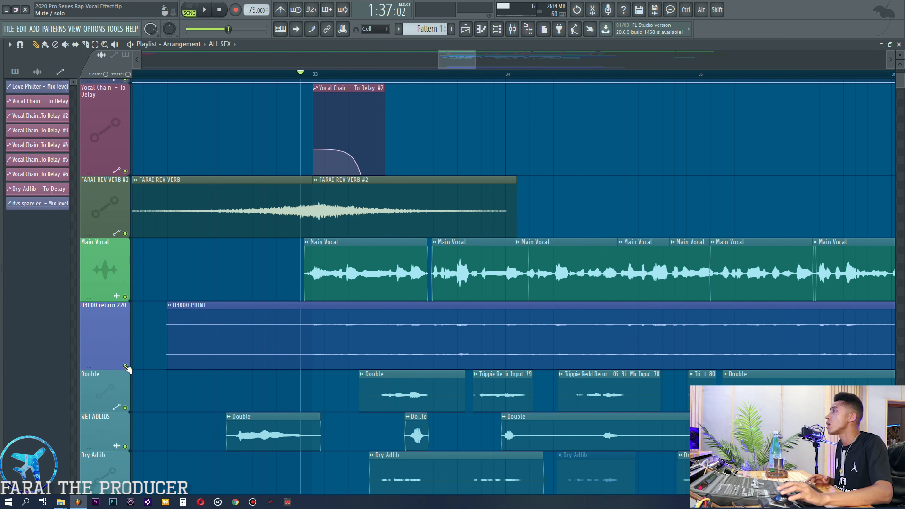
pyautogui.keyDown('ctrl'); pyautogui.click(198, 332); pyautogui.keyUp('ctrl')
pyautogui.rightClick(228, 278)
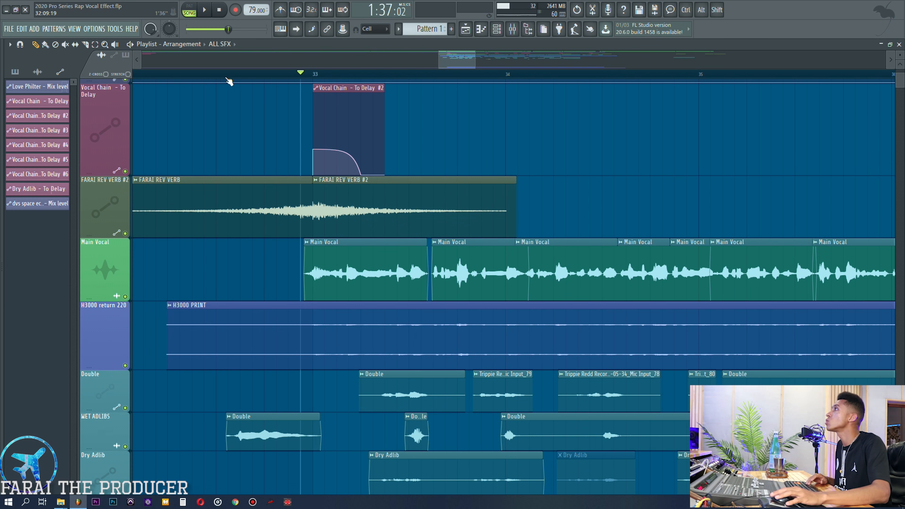
# - Play the arrangement from about bar 32 and compare the mix with the H3000 PRINT clip muted and unmuted
pyautogui.scroll(-6, 229, 82)
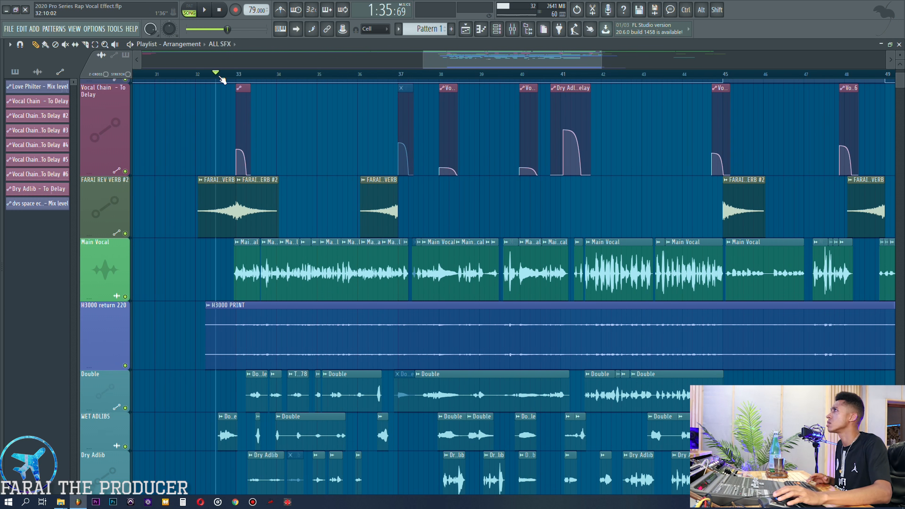
pyautogui.press('space')
pyautogui.click(196, 74)
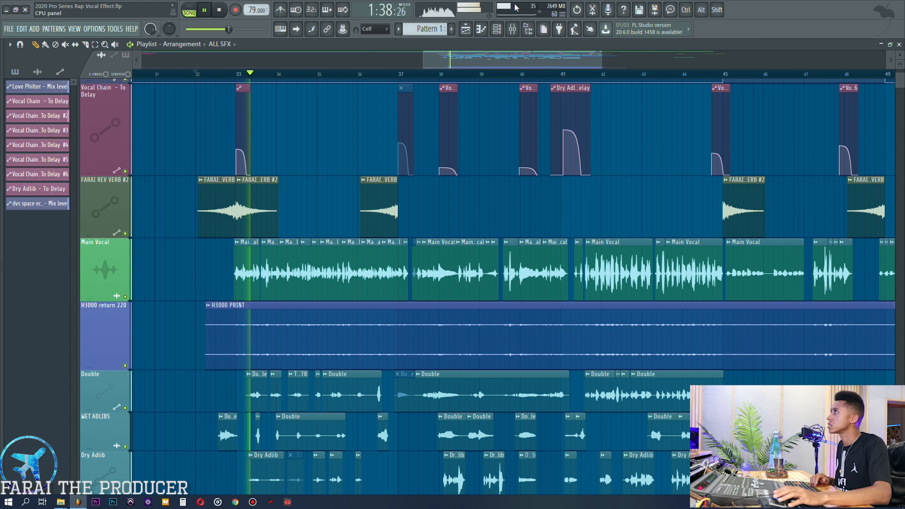
pyautogui.press('t')
pyautogui.click(251, 352)
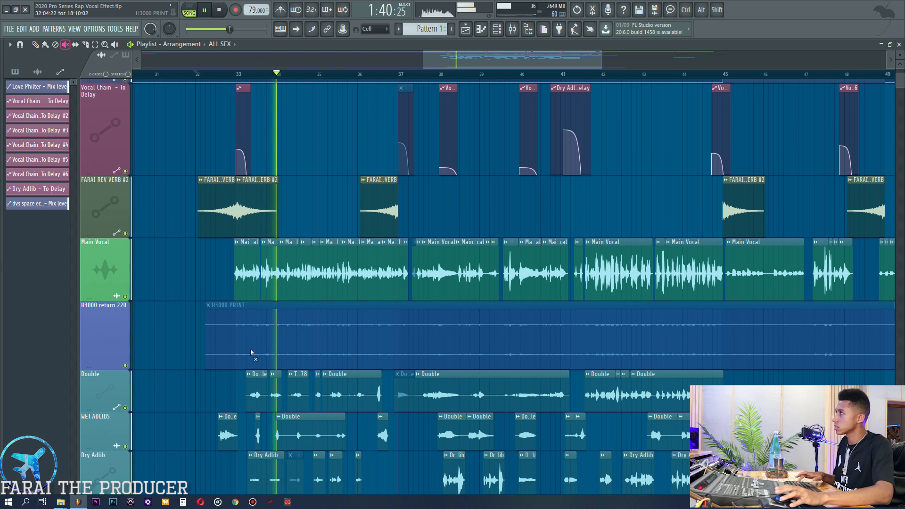
pyautogui.click(279, 316)
pyautogui.press('p')
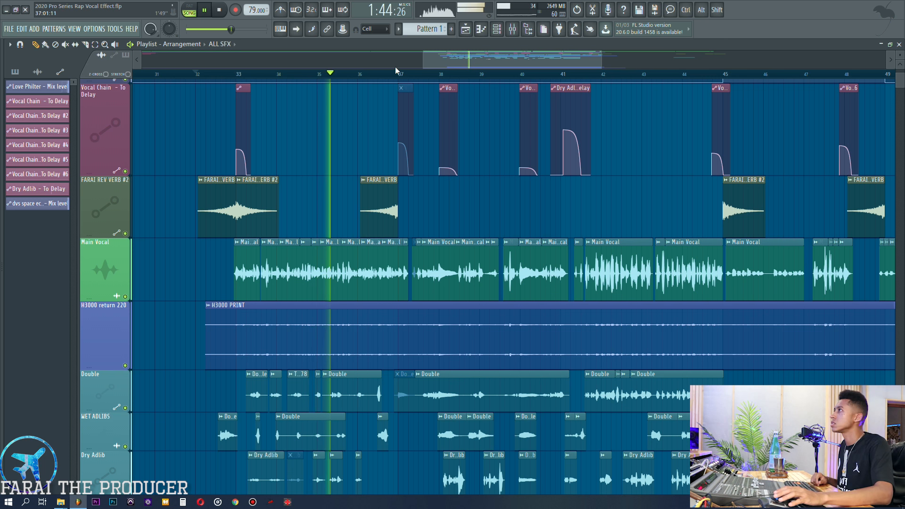
pyautogui.press('t')
pyautogui.click(397, 310)
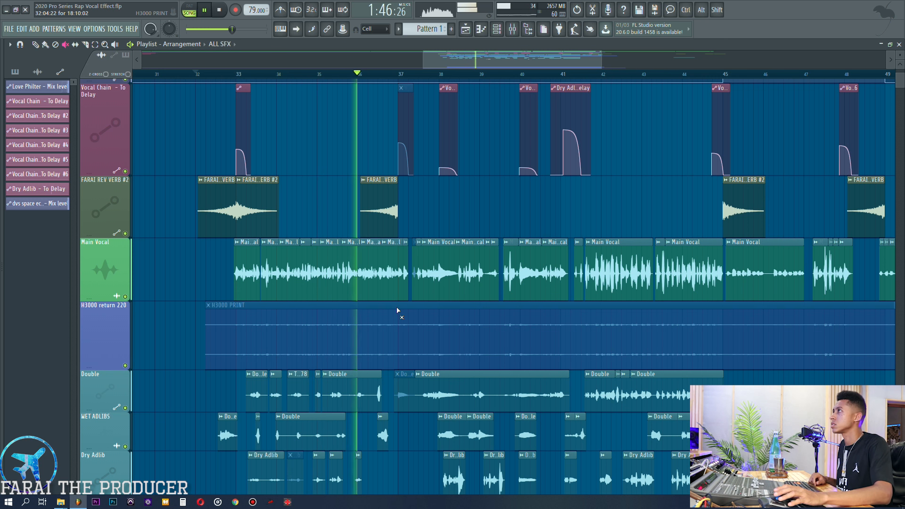
pyautogui.click(428, 342)
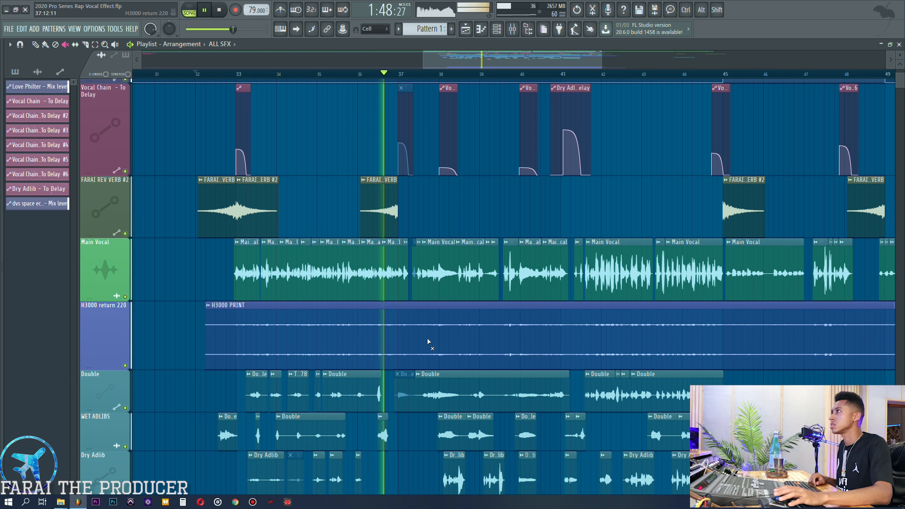
# - Open the SP2016 Reverb on the verb mixer track and place its window clear of the coloured tracks
pyautogui.press('F9')
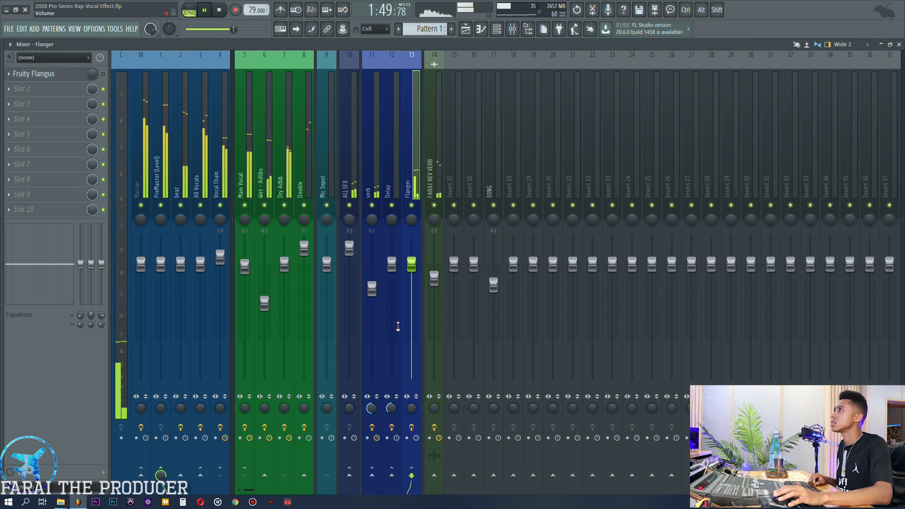
pyautogui.click(371, 166)
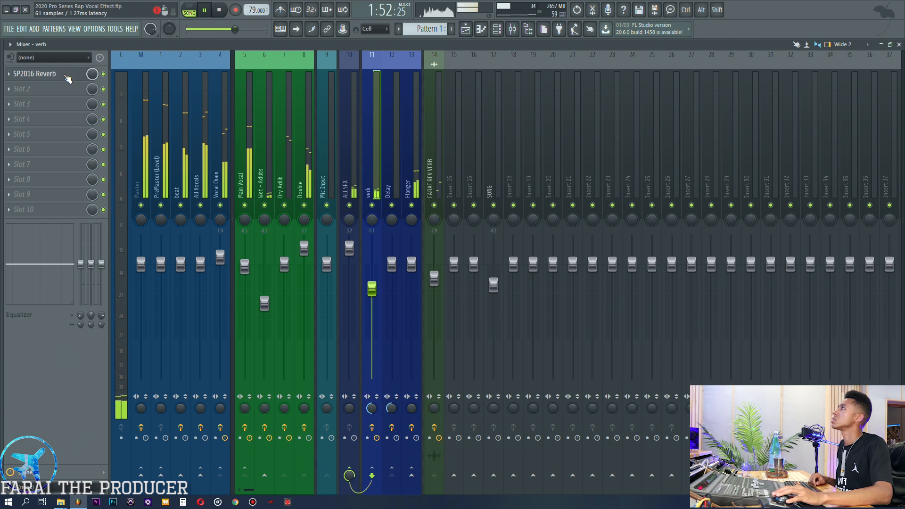
pyautogui.click(69, 79)
pyautogui.moveTo(496, 129); pyautogui.dragTo(616, 126)
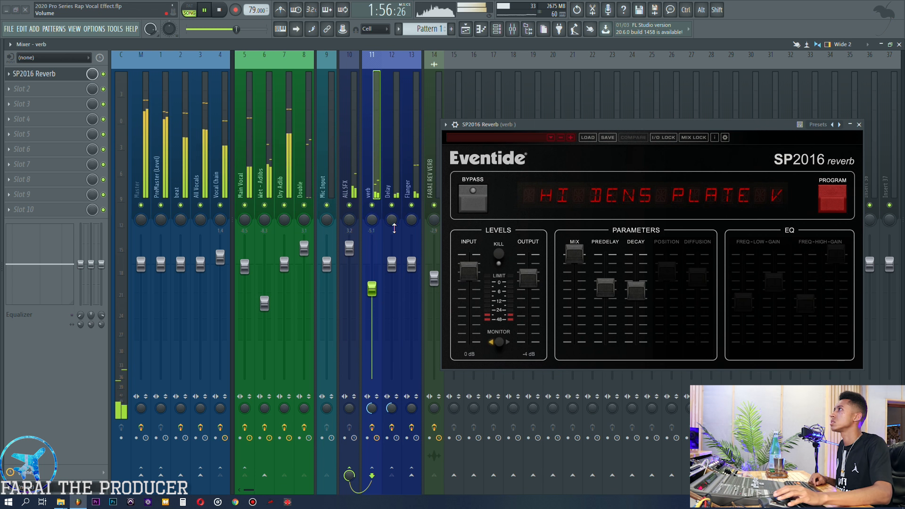
# - Mute and unmute the verb mixer track repeatedly during playback to compare the mix with and without reverb
pyautogui.click(373, 205)
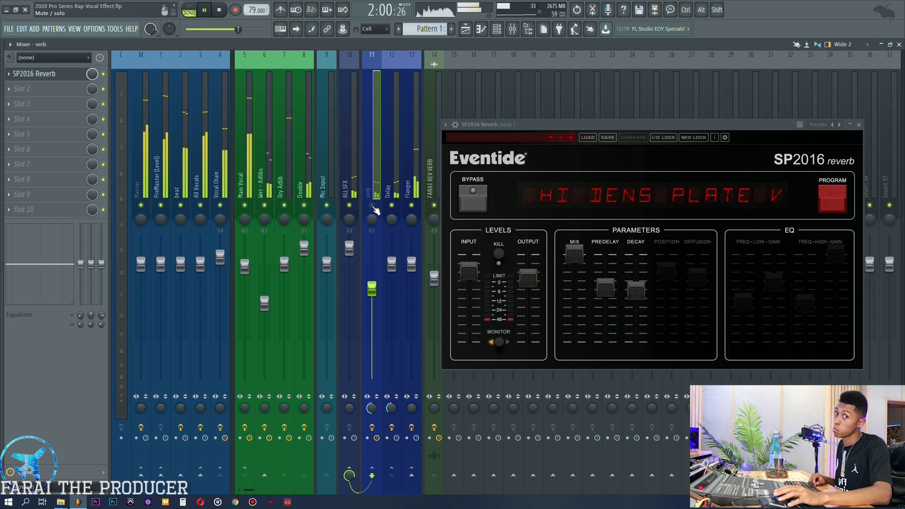
pyautogui.click(372, 206)
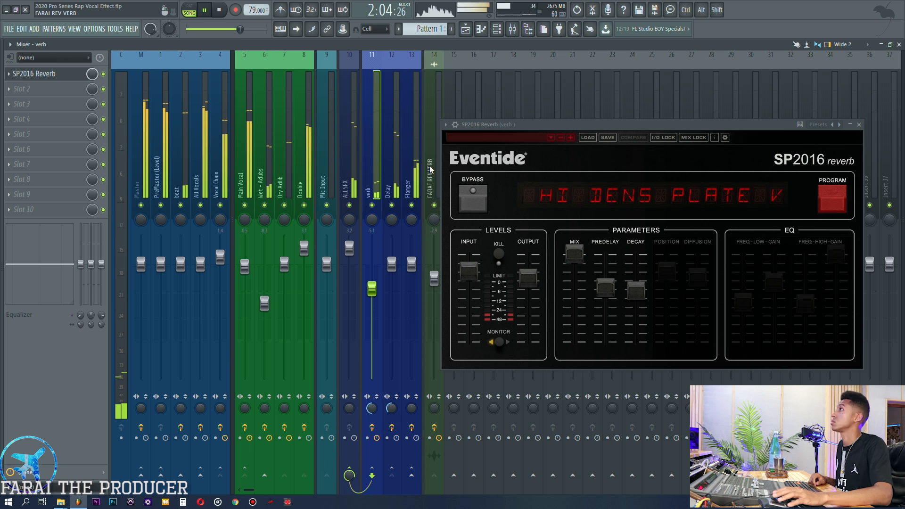
pyautogui.click(372, 206)
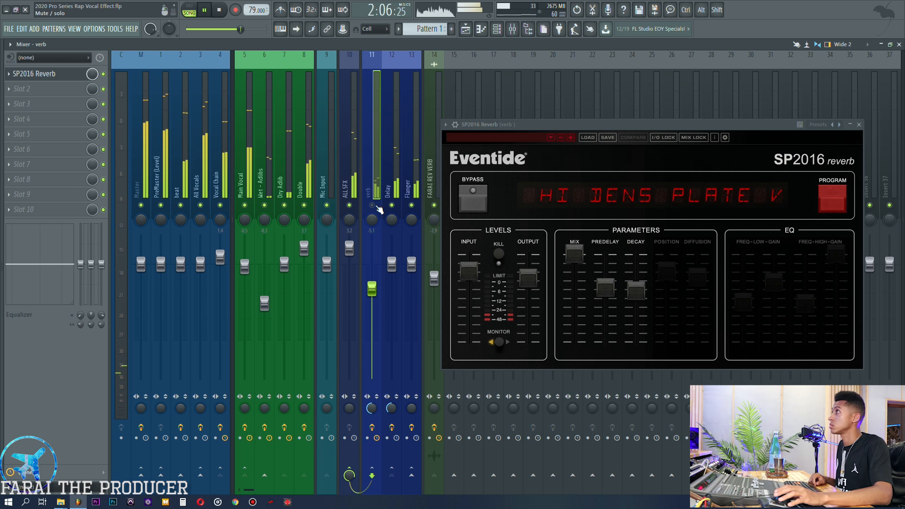
pyautogui.click(373, 206)
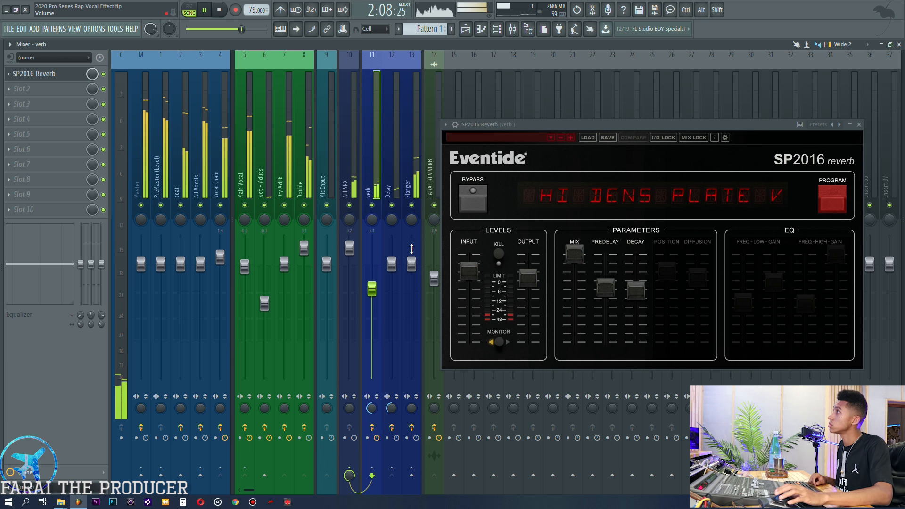
pyautogui.click(373, 205)
pyautogui.click(372, 206)
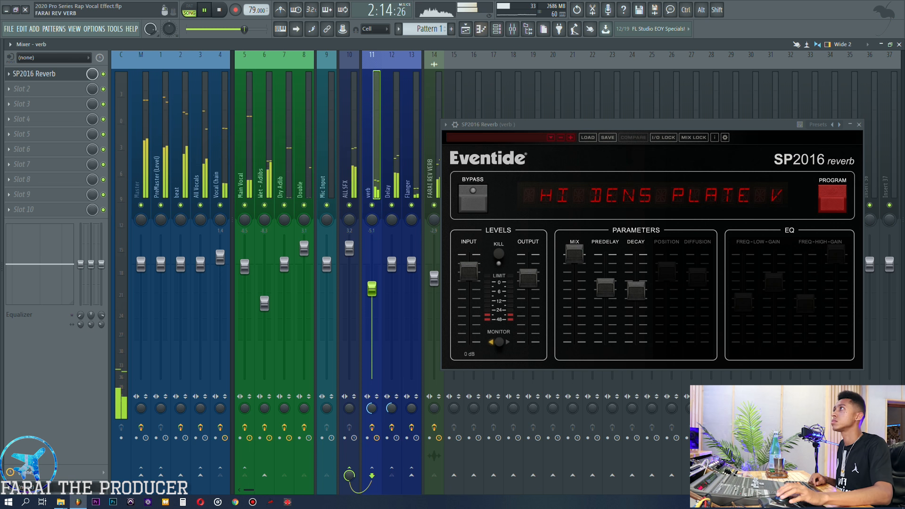
pyautogui.press('F5')
pyautogui.moveTo(552, 128); pyautogui.dragTo(231, 107)
pyautogui.scroll(-3, 576, 74)
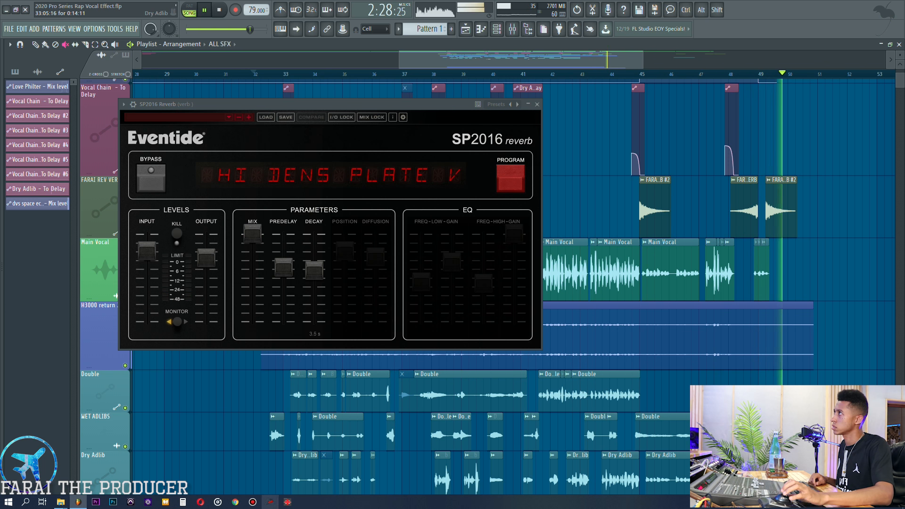
pyautogui.moveTo(349, 105); pyautogui.dragTo(585, 167)
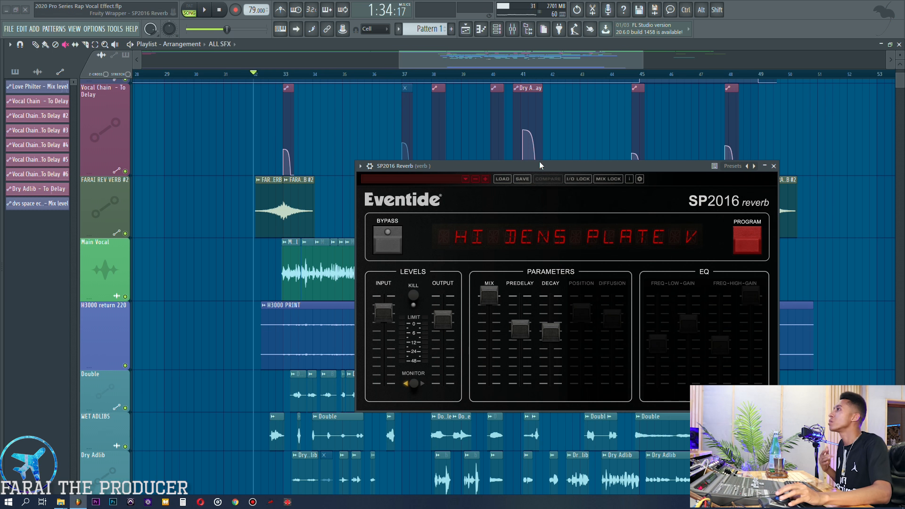
pyautogui.moveTo(540, 162); pyautogui.dragTo(506, 164)
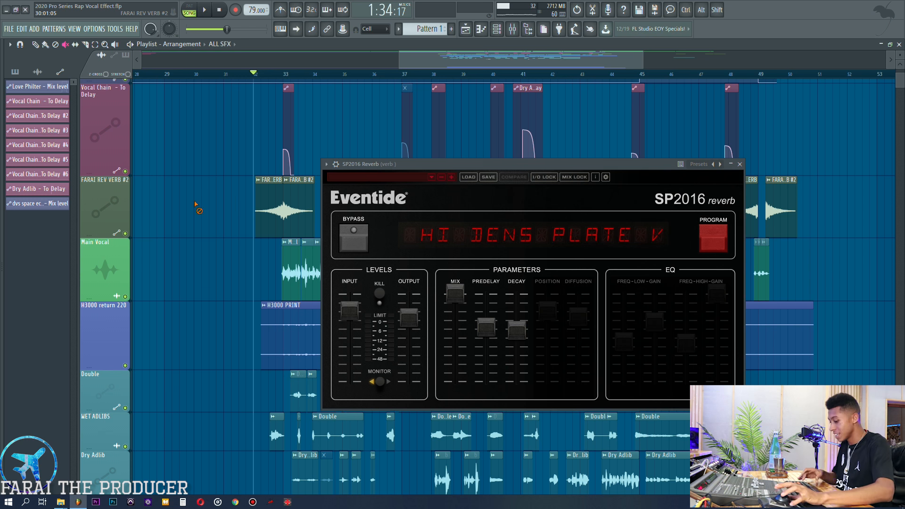
pyautogui.moveTo(392, 167); pyautogui.dragTo(361, 154)
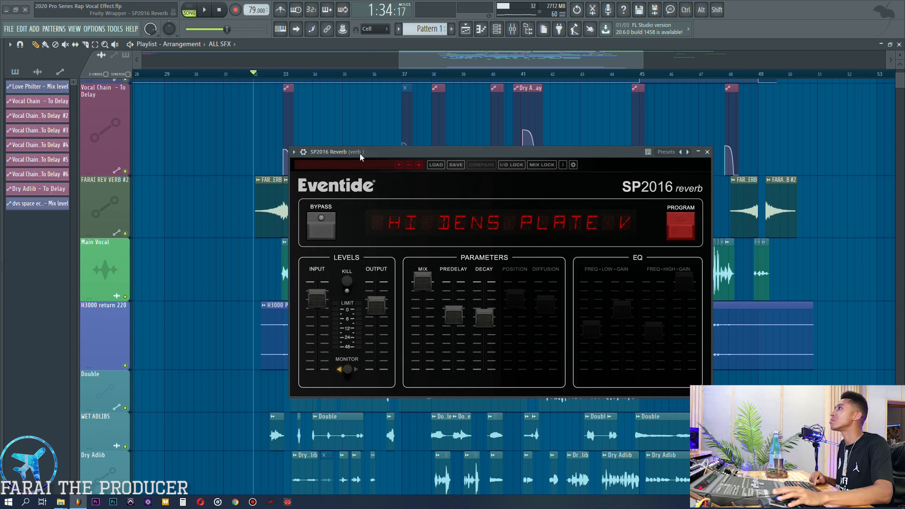
# - Examine the effects and routing of the Vocal Chain, verb and ALL SFX tracks in the mixer
pyautogui.click(512, 29)
pyautogui.moveTo(697, 152); pyautogui.dragTo(793, 131)
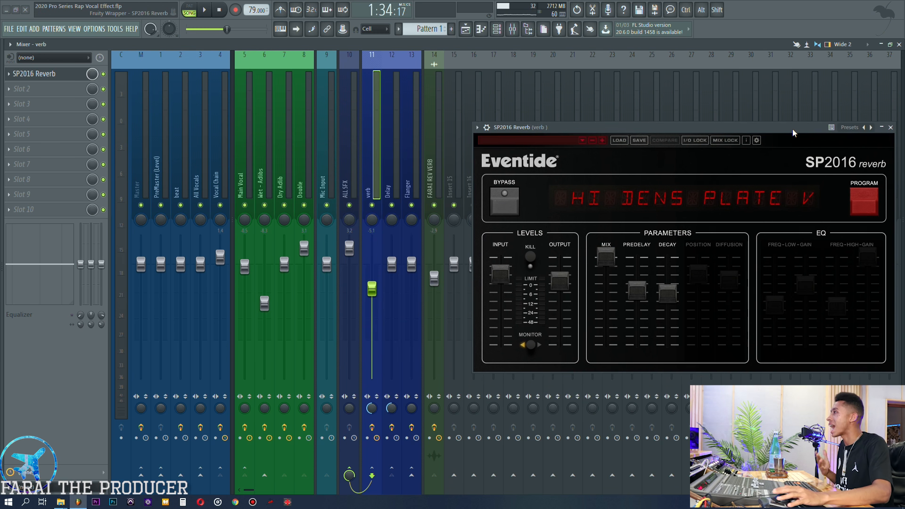
pyautogui.scroll(-3, 232, 136)
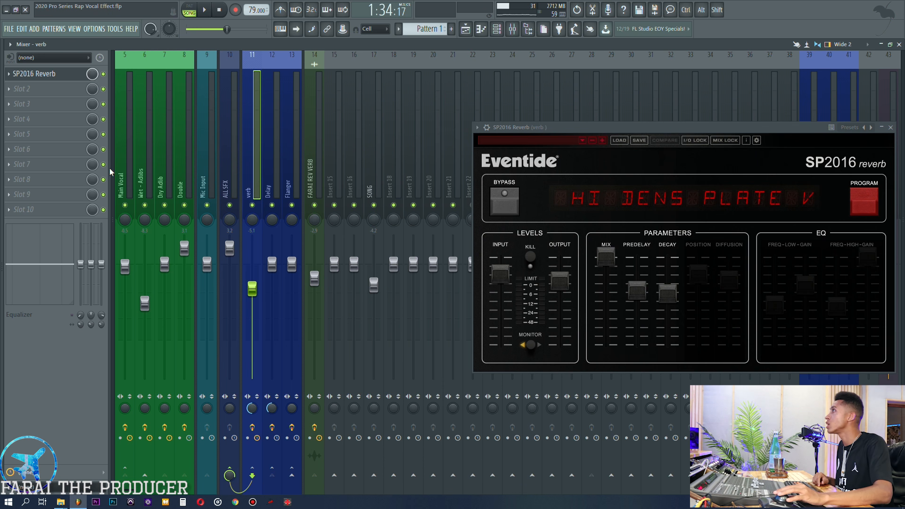
pyautogui.scroll(3, 141, 169)
pyautogui.click(219, 163)
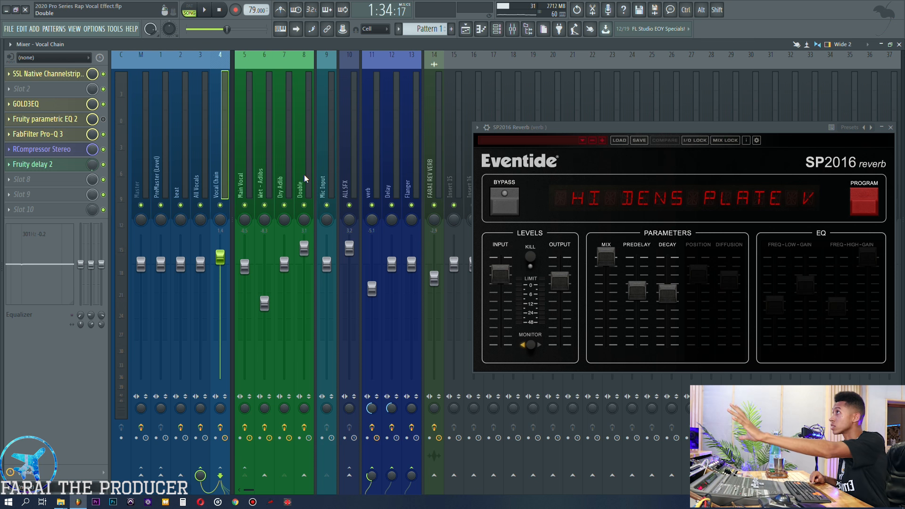
pyautogui.moveTo(376, 174)
pyautogui.mouseDown()
pyautogui.moveTo(409, 171)
pyautogui.moveTo(373, 173)
pyautogui.mouseUp()
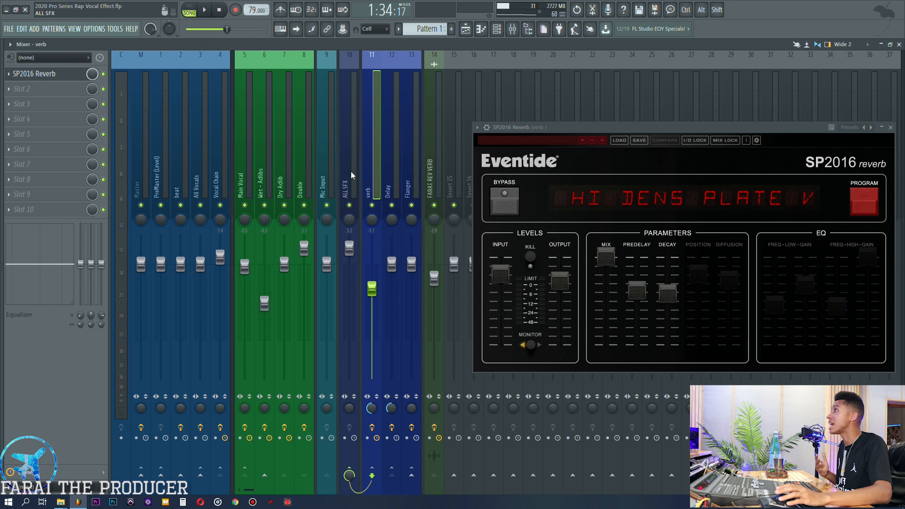
pyautogui.click(351, 171)
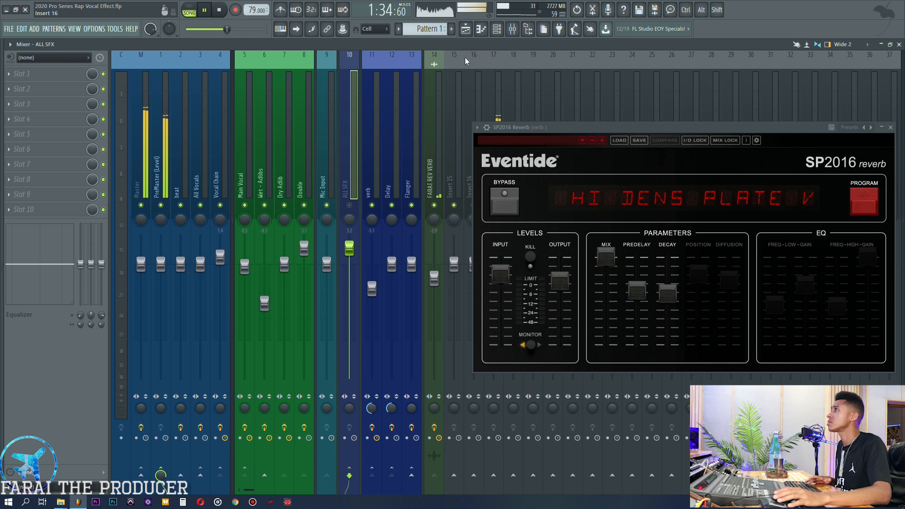
# - Play the arrangement from bar 33 and check the ALL SFX track's level in the mixer
pyautogui.click(465, 28)
pyautogui.click(284, 74)
pyautogui.press('space')
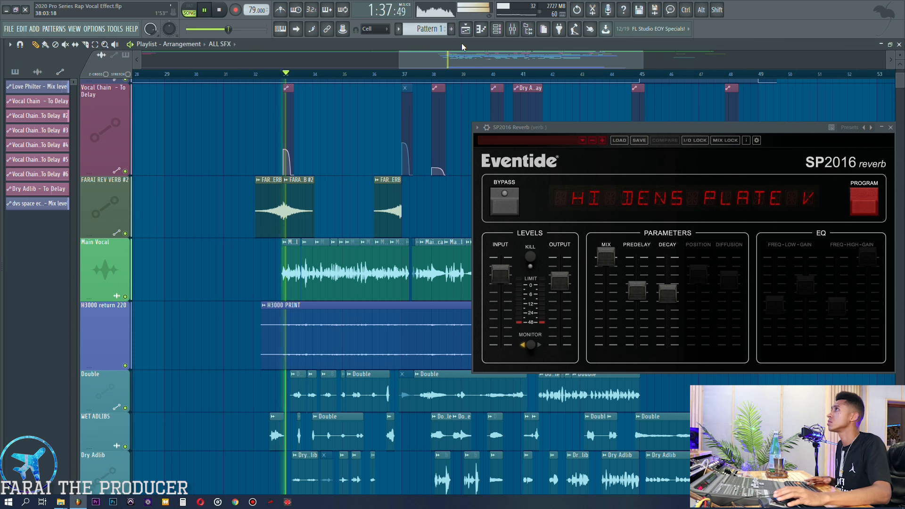
pyautogui.press('F9')
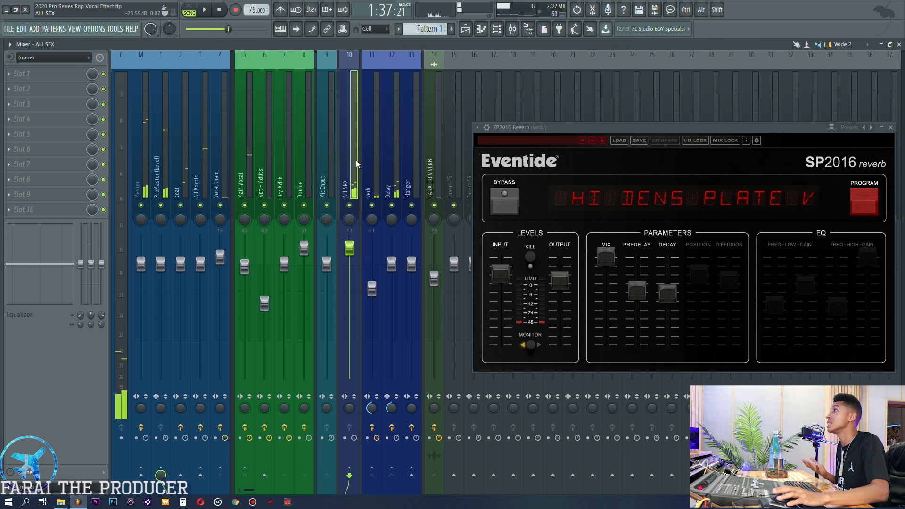
# - Examine the Flanger, verb and Vocal Chain tracks' effects and routing in the mixer
pyautogui.click(407, 169)
pyautogui.click(374, 168)
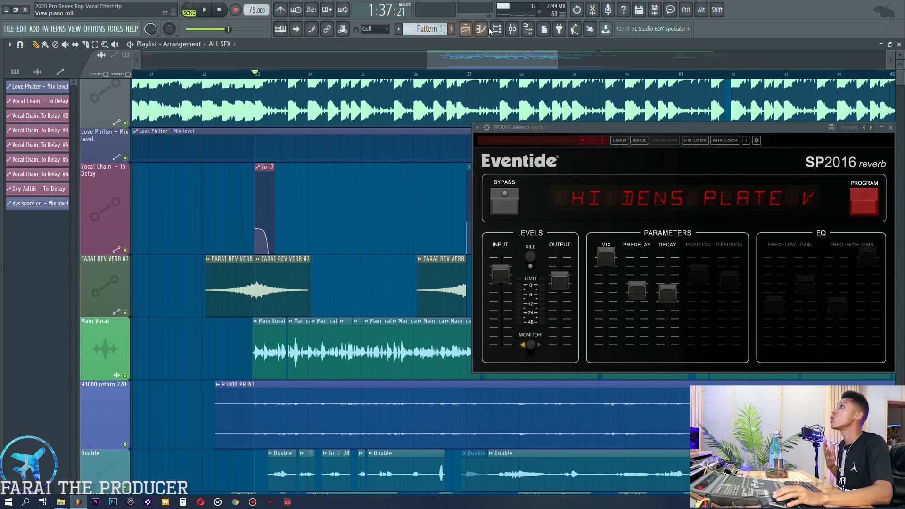
pyautogui.press('F9')
pyautogui.click(220, 140)
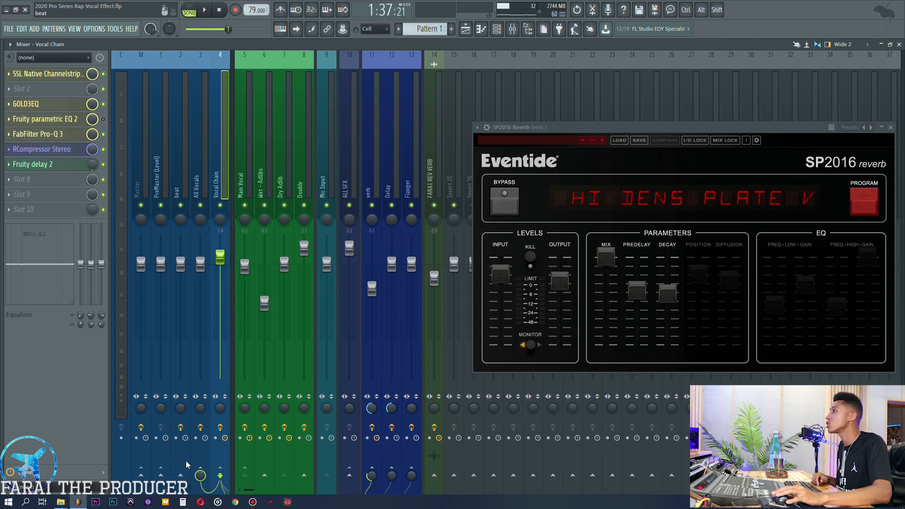
# - Move the reverb plugin window aside and rename mixer insert 19 as Main Vocal
pyautogui.moveTo(551, 132); pyautogui.dragTo(660, 126)
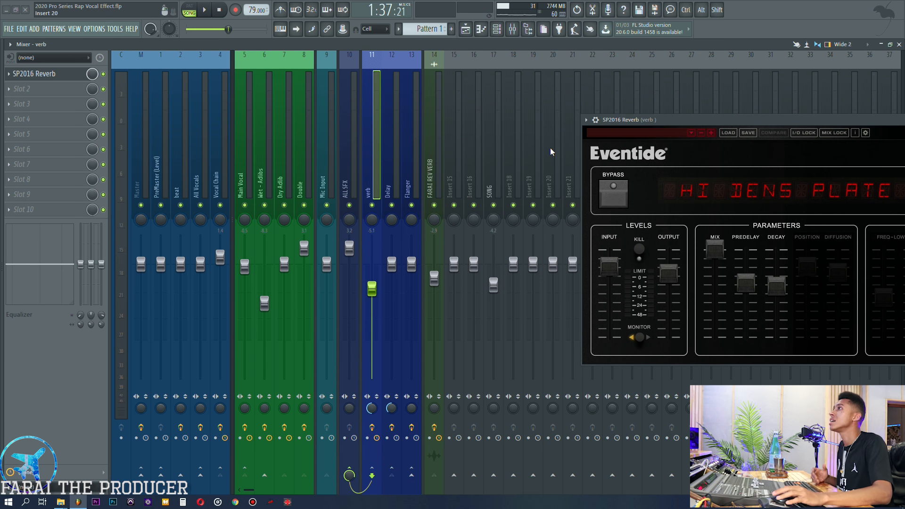
pyautogui.click(533, 168)
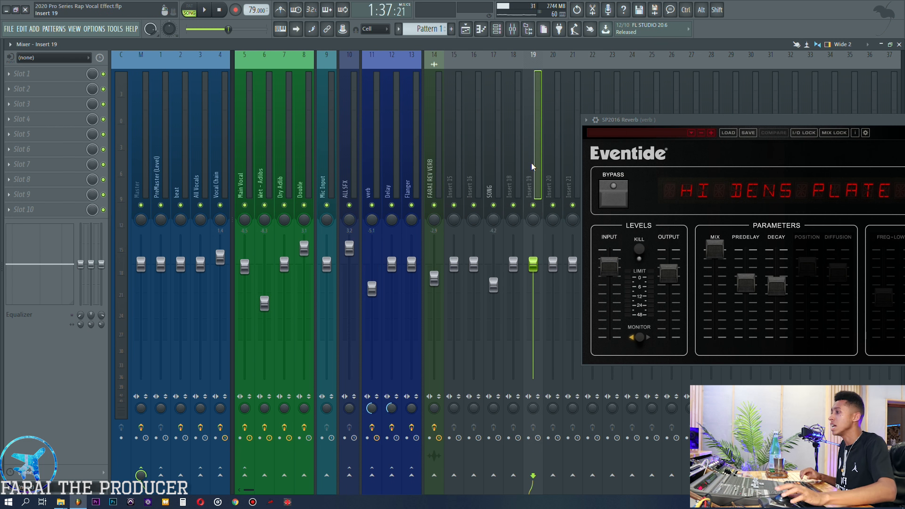
pyautogui.press('F2')
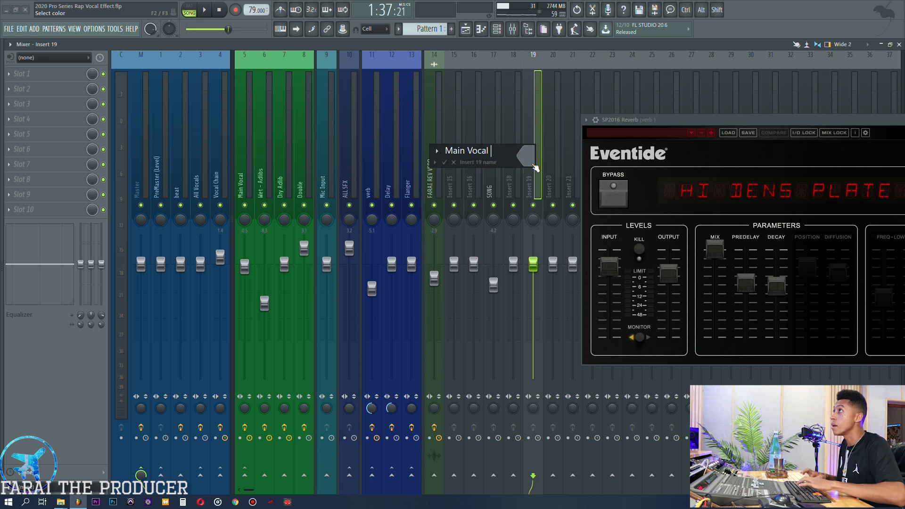
pyautogui.write('Main Vocal')
pyautogui.press('Return')
pyautogui.rightClick(532, 167)
pyautogui.press('F2')
pyautogui.press('Return')
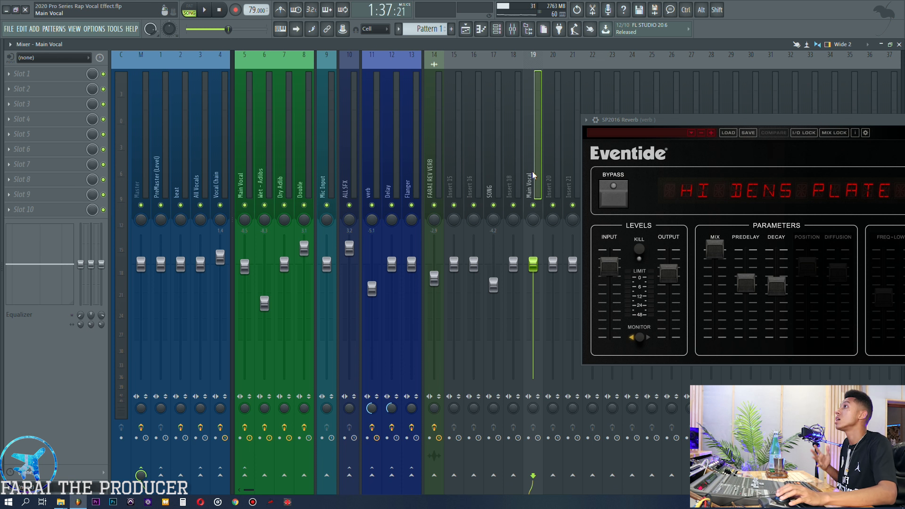
# - Rename mixer insert 20 as Reverb, and select the adjacent Main Vocal insert
pyautogui.click(549, 189)
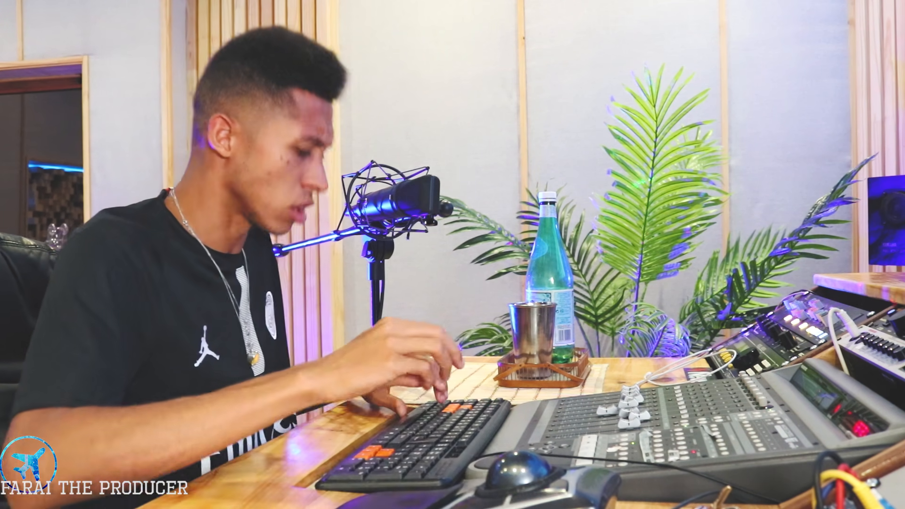
pyautogui.write('b')
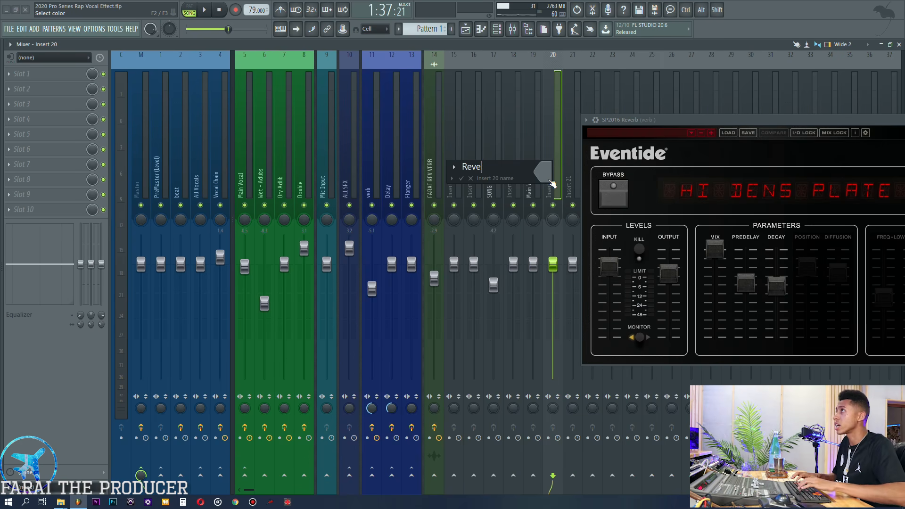
pyautogui.write('b')
pyautogui.press('Return')
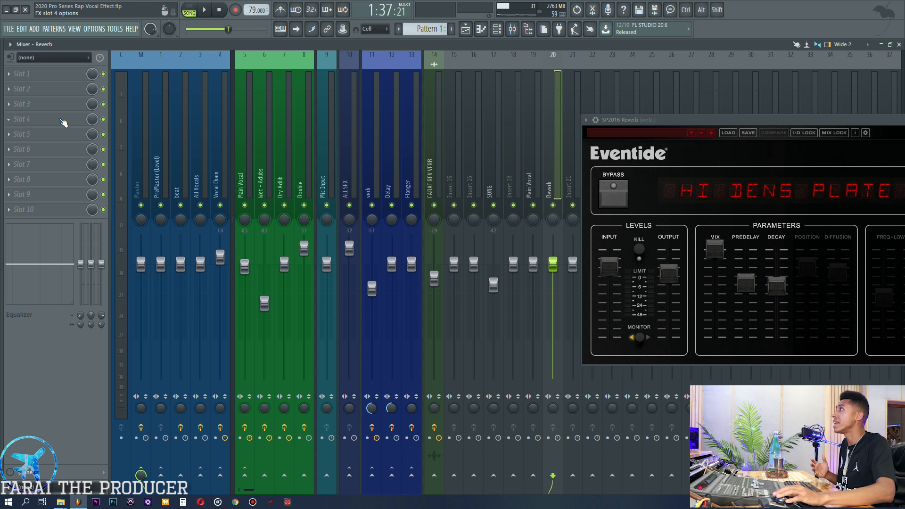
pyautogui.click(67, 88)
pyautogui.click(533, 165)
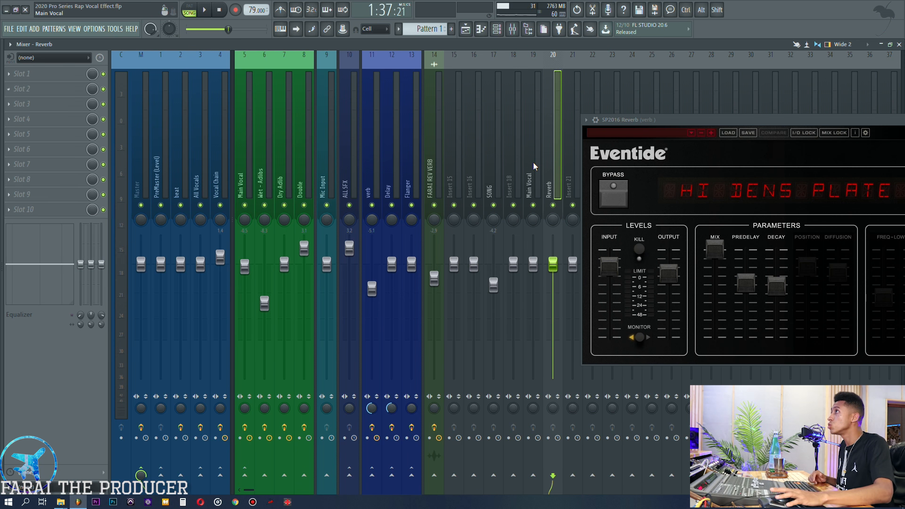
pyautogui.click(535, 166)
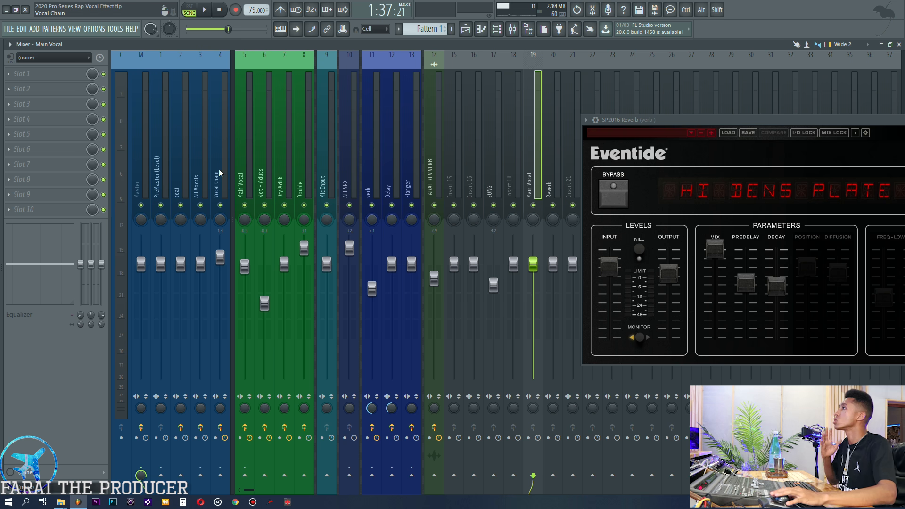
# - Check the Vocal Chain track's send level to the verb track by copying its value, and select the verb track
pyautogui.click(219, 173)
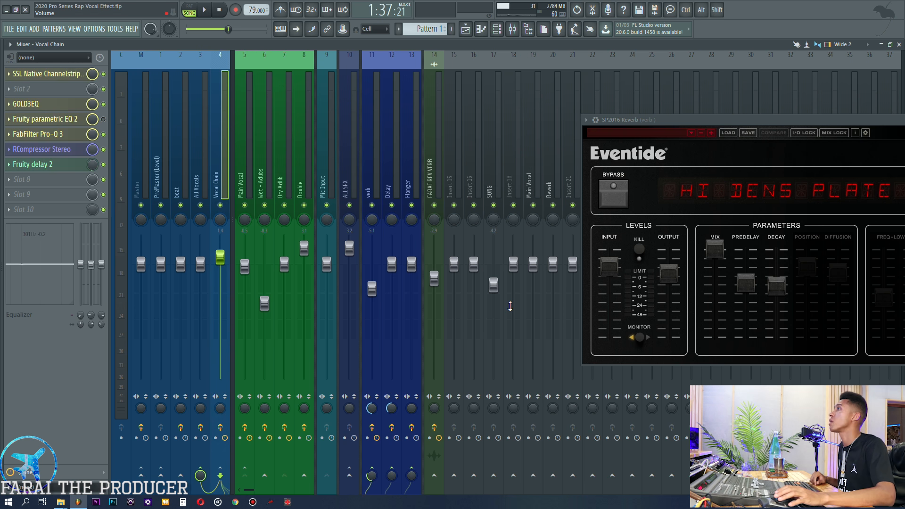
pyautogui.rightClick(371, 479)
pyautogui.click(397, 454)
pyautogui.rightClick(370, 478)
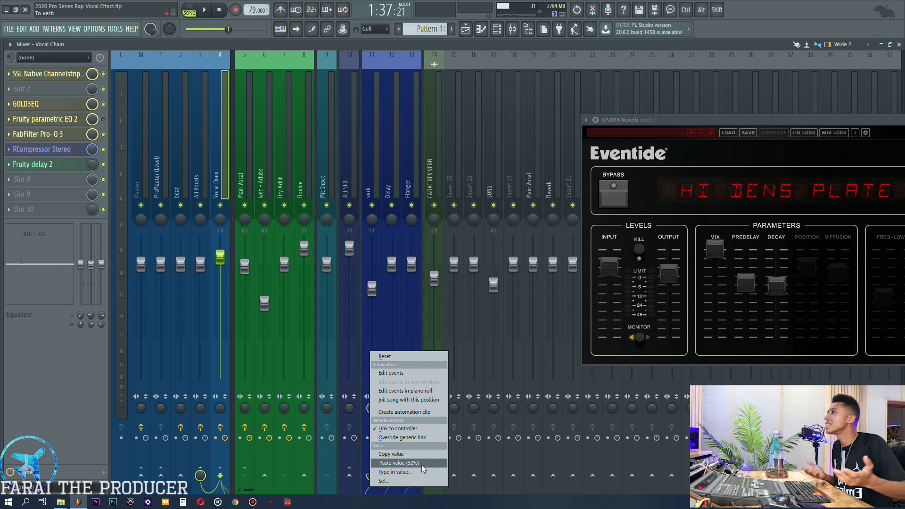
pyautogui.click(378, 154)
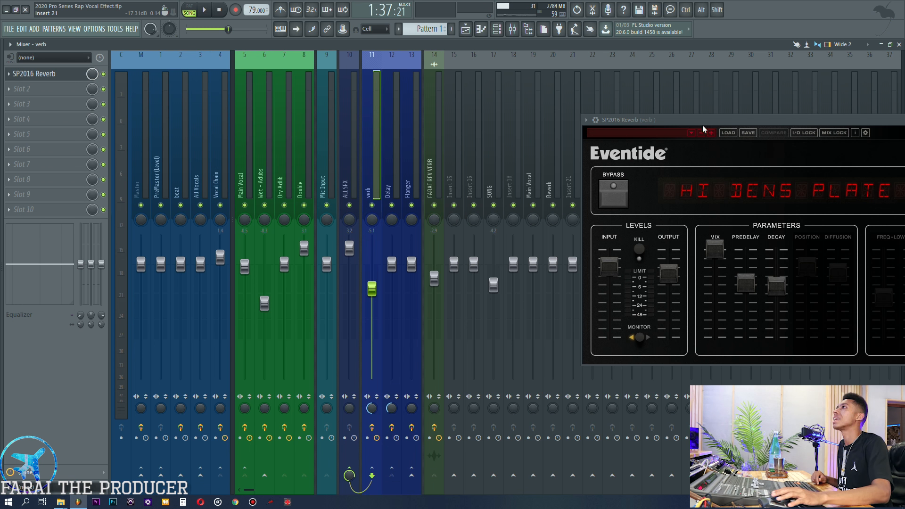
# - Solo the Main Vocal playlist track and play it while muting and unmuting the verb mixer track to compare the reverb
pyautogui.moveTo(700, 120); pyautogui.dragTo(595, 114)
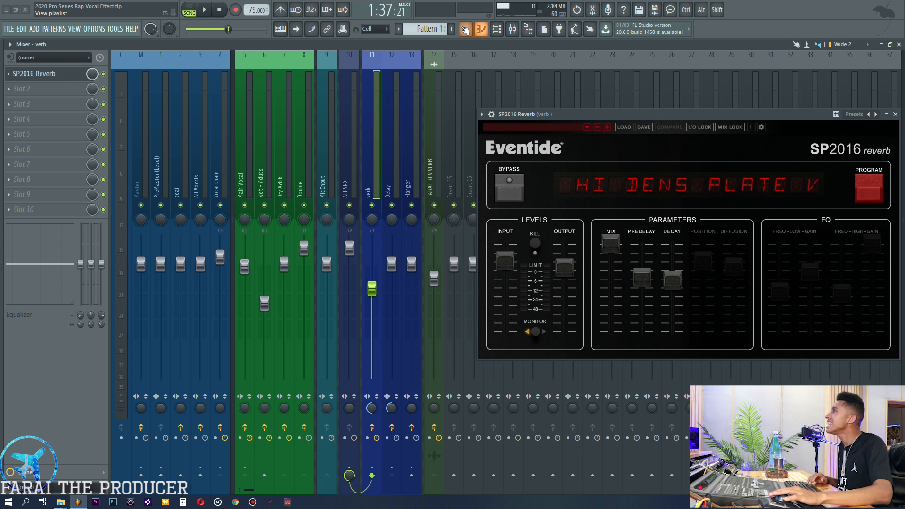
pyautogui.click(464, 29)
pyautogui.rightClick(125, 376)
pyautogui.press('space')
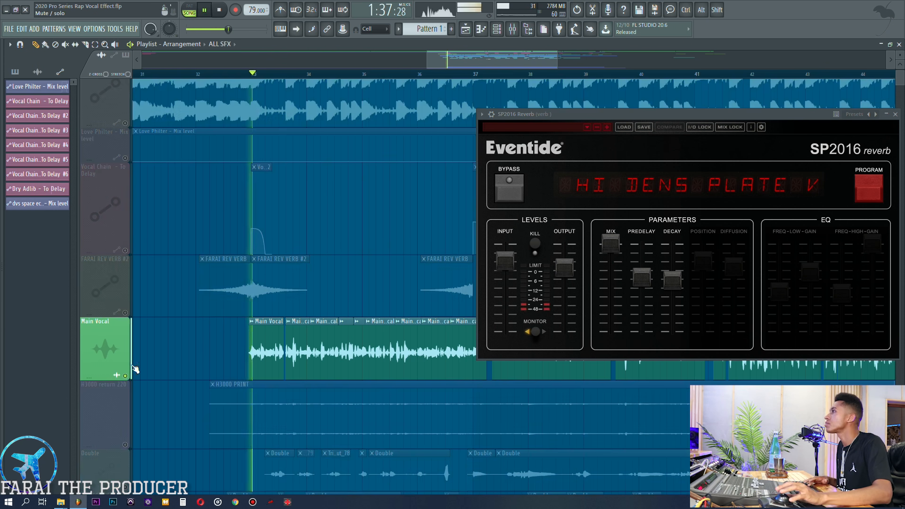
pyautogui.click(514, 31)
pyautogui.click(374, 204)
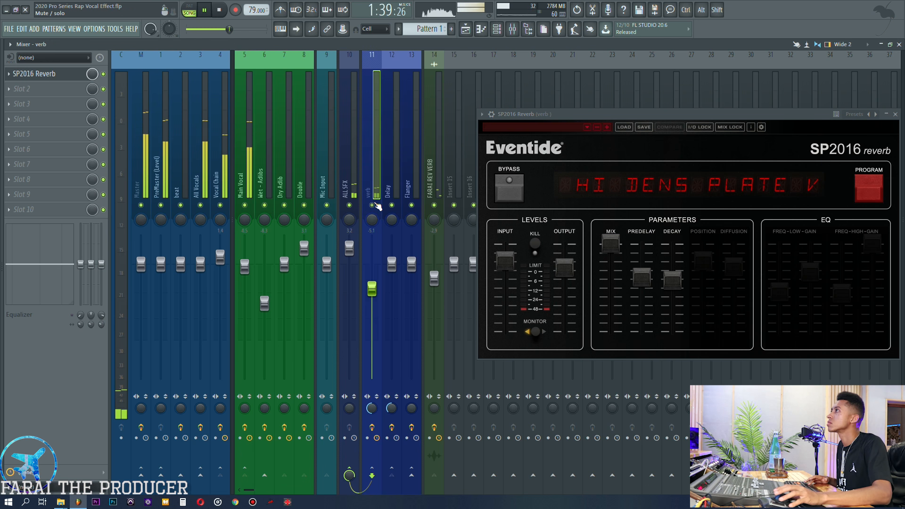
pyautogui.click(372, 205)
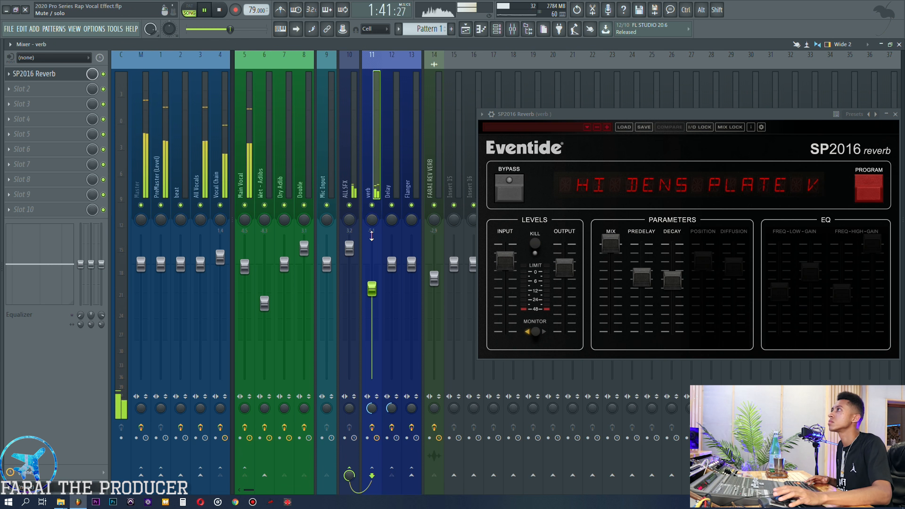
pyautogui.press('space')
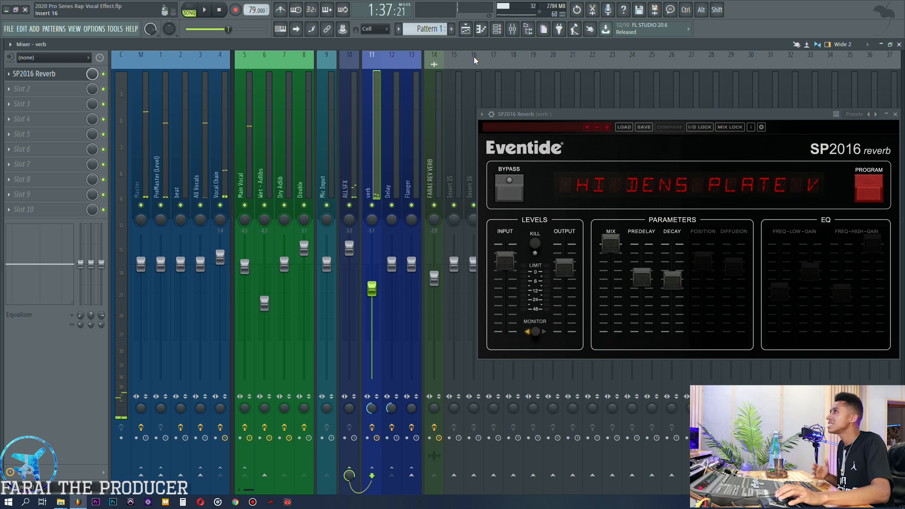
# - Close the SP2016 Reverb window and bring the double and ad-lib tracks into view in the playlist
pyautogui.click(466, 29)
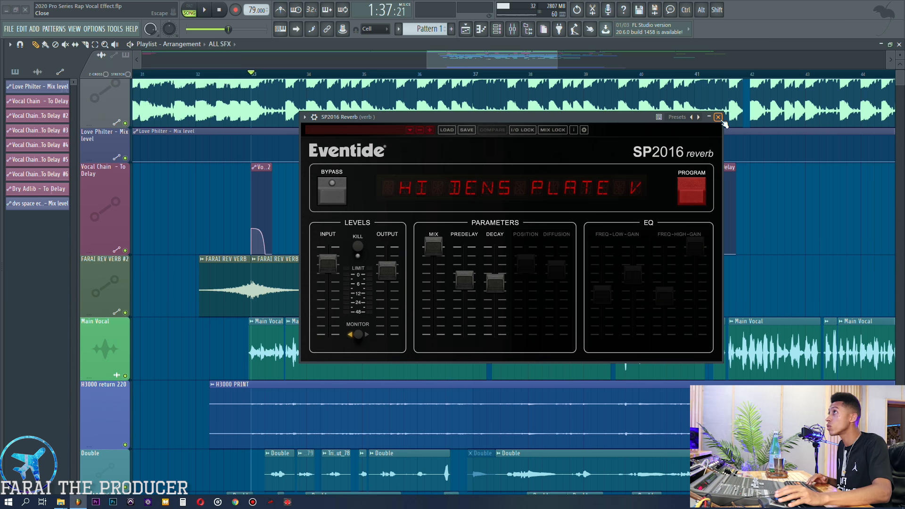
pyautogui.click(718, 117)
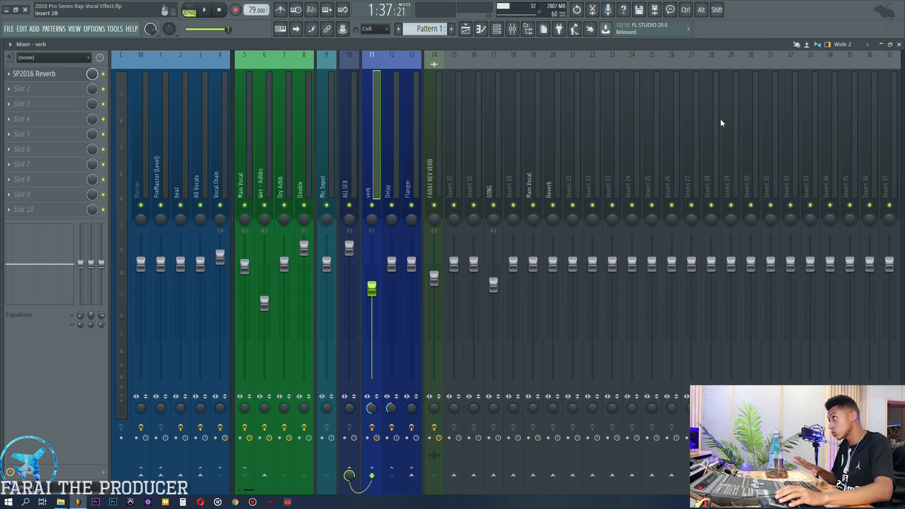
pyautogui.click(465, 29)
pyautogui.scroll(-4, 461, 238)
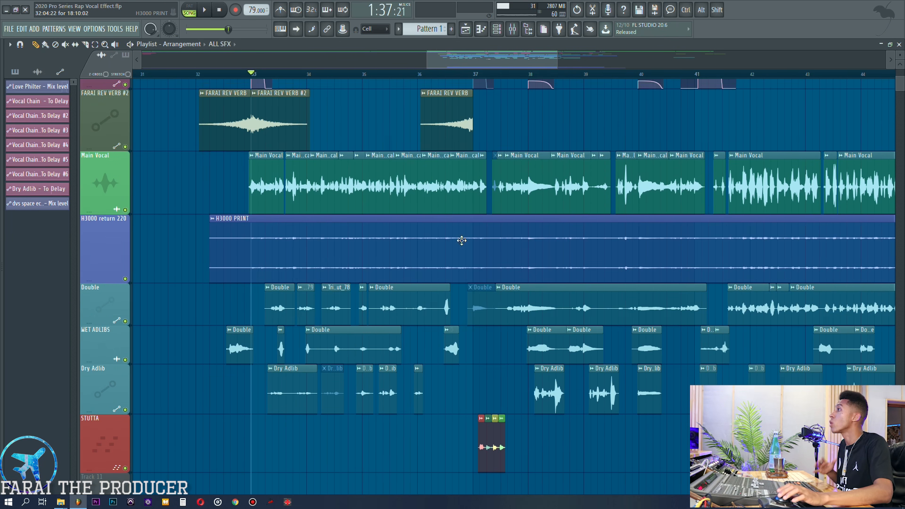
pyautogui.scroll(4, 257, 75)
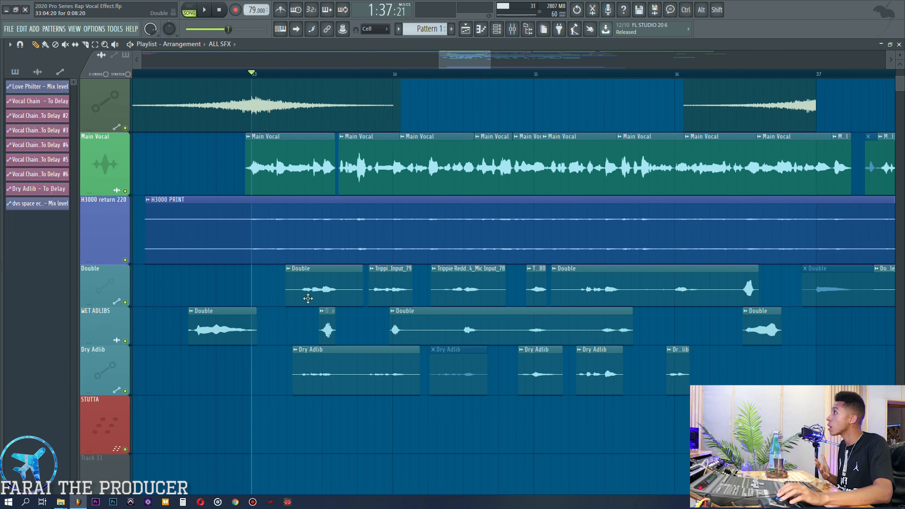
# - Open Fruity Reeverb 2 from the Wet - Adlibs mixer track and move its window to the upper part of the workspace
pyautogui.keyDown('ctrl'); pyautogui.click(112, 320); pyautogui.keyUp('ctrl')
pyautogui.rightClick(173, 395)
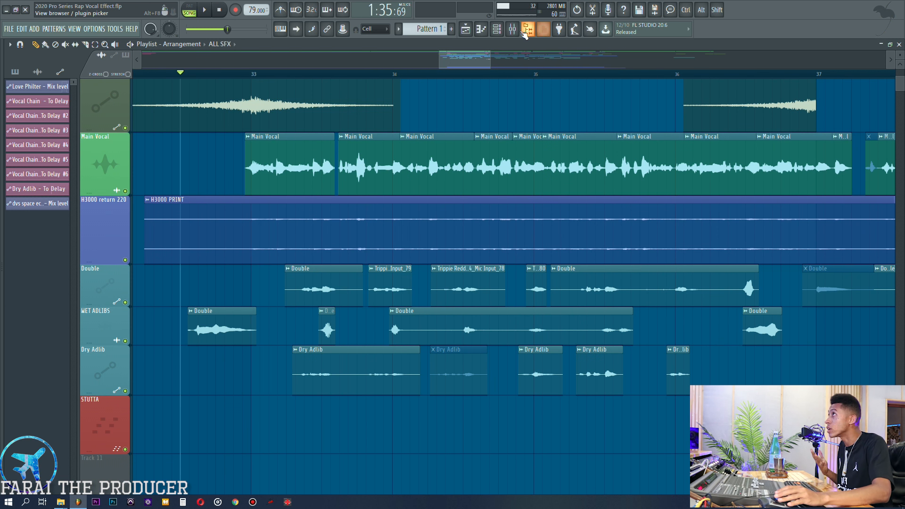
pyautogui.click(527, 29)
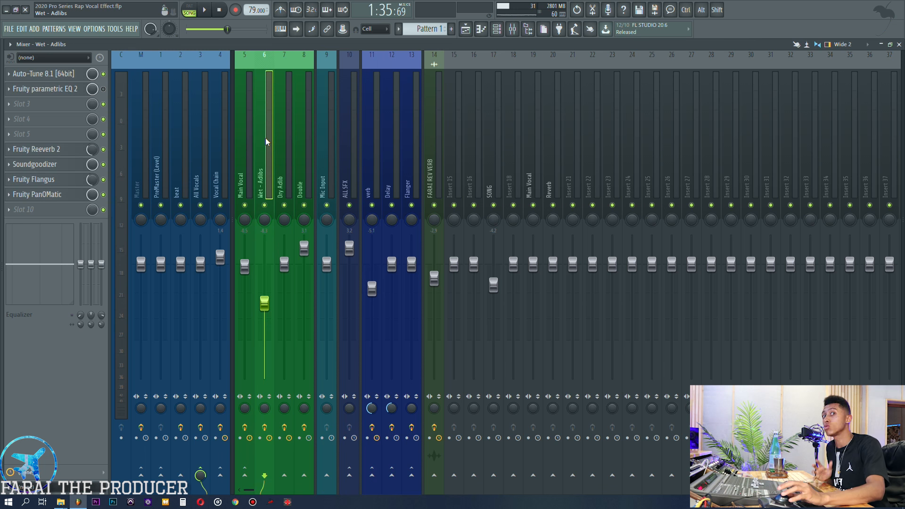
pyautogui.click(56, 152)
pyautogui.moveTo(514, 143); pyautogui.dragTo(578, 101)
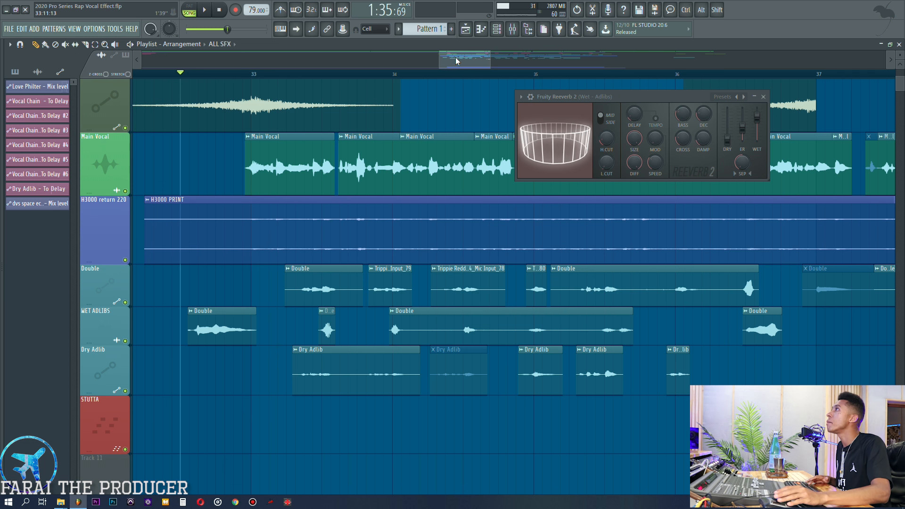
# - Play the arrangement from bar 32 to hear the wet ad-libs in the full mix
pyautogui.moveTo(456, 61); pyautogui.dragTo(451, 61)
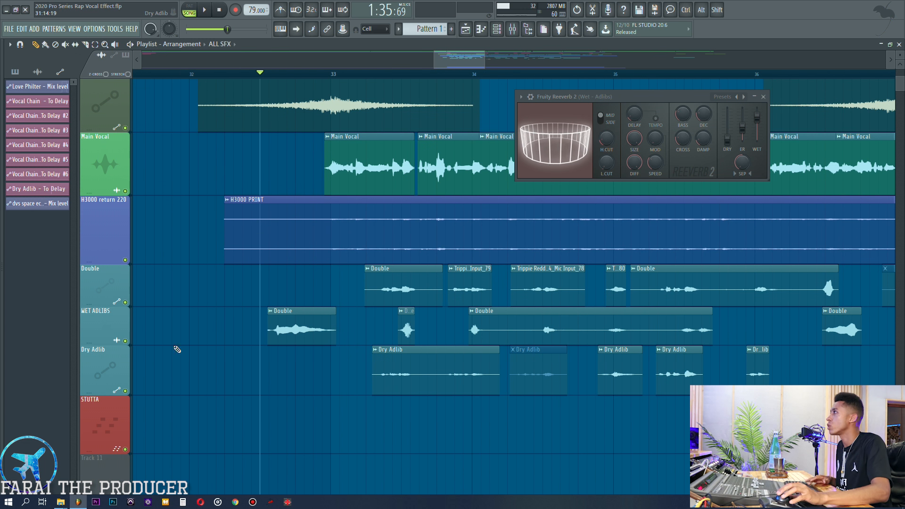
pyautogui.moveTo(253, 325); pyautogui.dragTo(276, 331)
pyautogui.scroll(5, 262, 333)
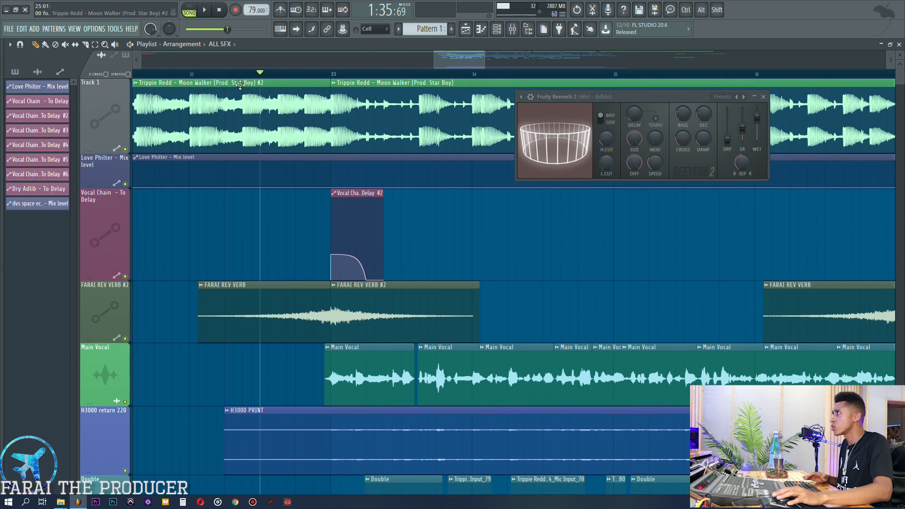
pyautogui.click(196, 75)
pyautogui.scroll(-3, 306, 425)
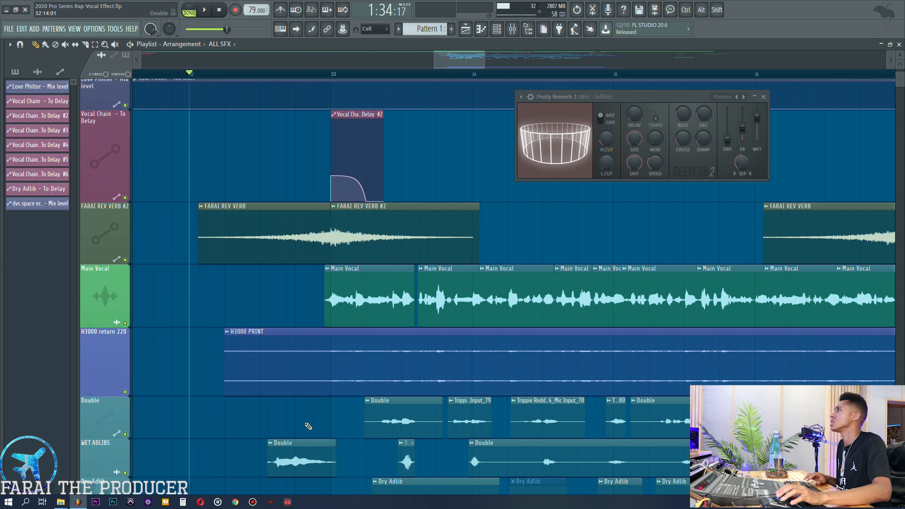
pyautogui.press('space')
pyautogui.scroll(-2, 308, 426)
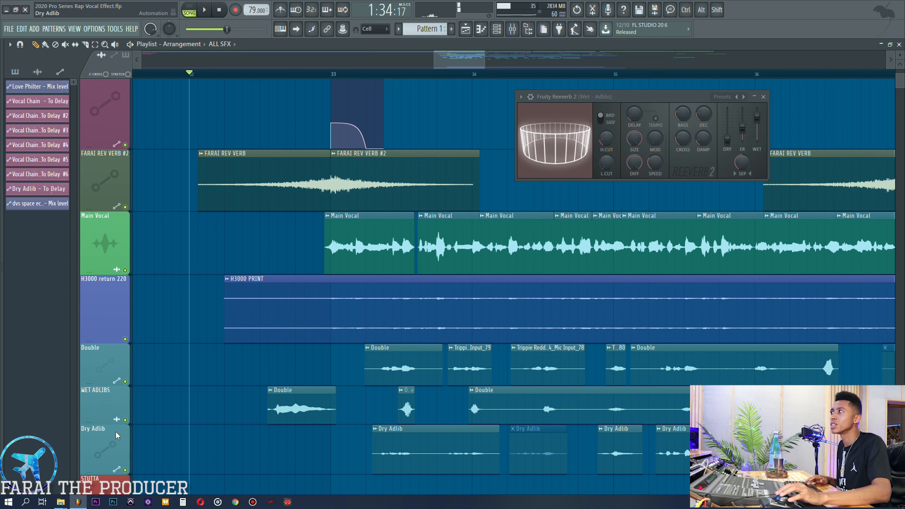
# - Solo the WET ADLIBS playlist track, play its first clip before bar 33, and restore all tracks
pyautogui.rightClick(125, 420)
pyautogui.press('space')
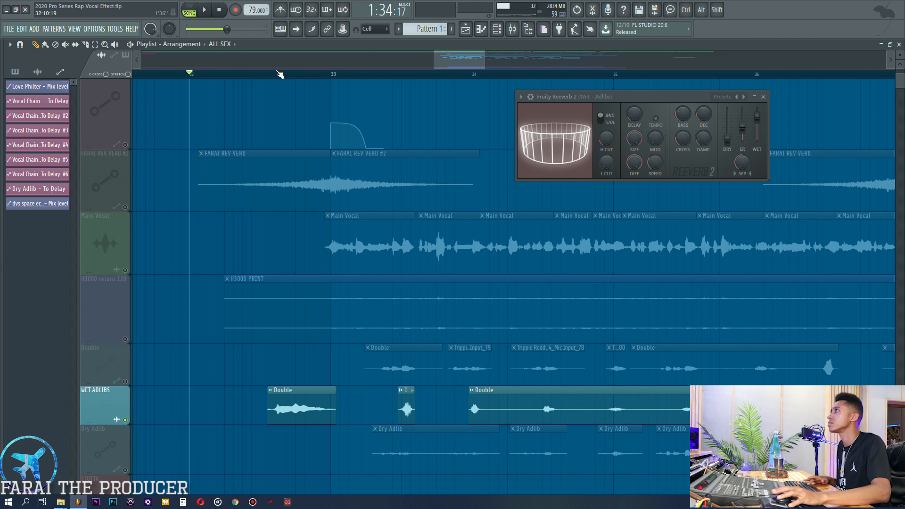
pyautogui.press('space')
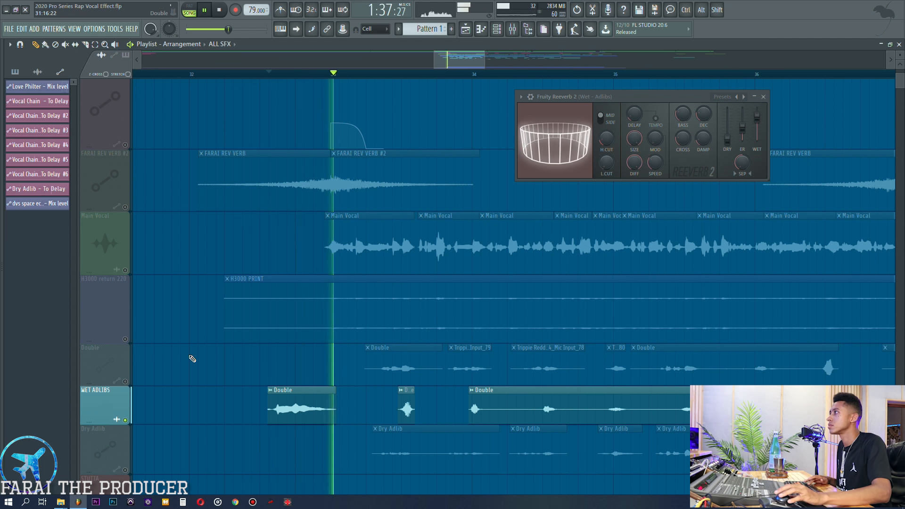
pyautogui.rightClick(125, 420)
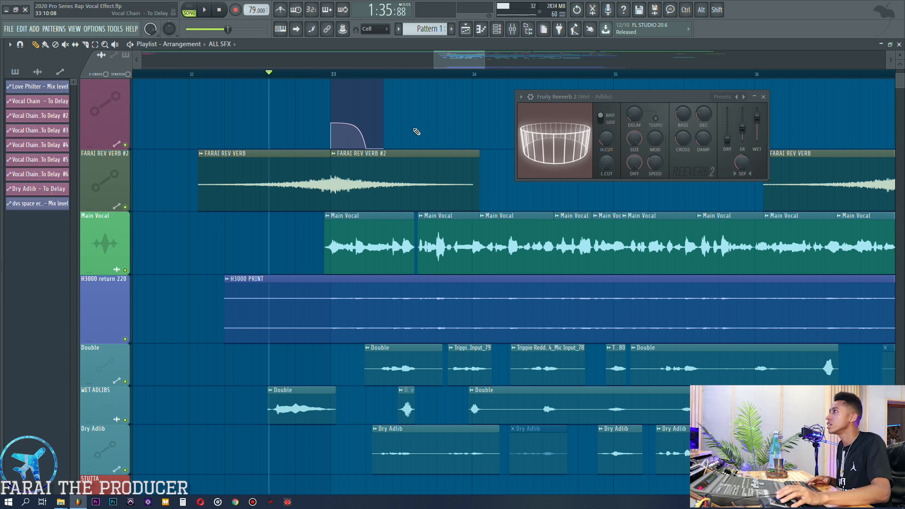
# - Select all clips on the WET ADLIBS playlist track and play that section with every track on
pyautogui.moveTo(462, 67); pyautogui.dragTo(466, 67)
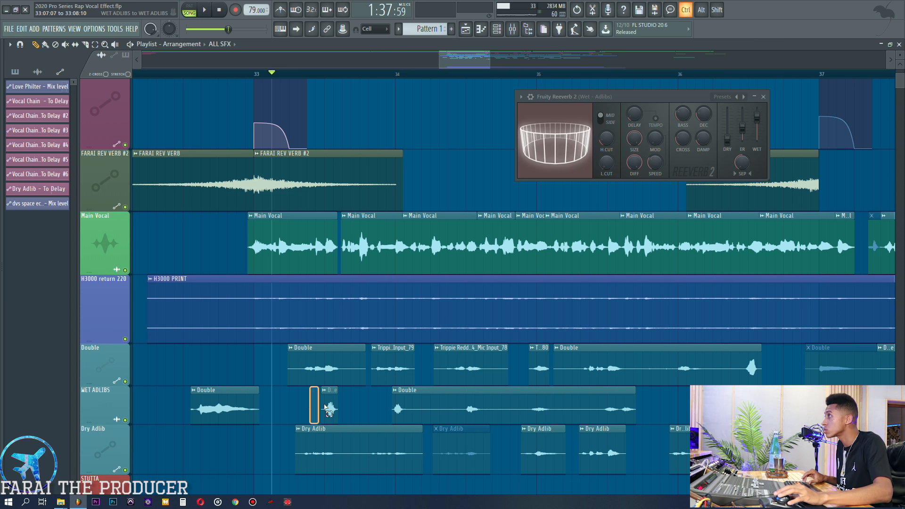
pyautogui.click(113, 412)
pyautogui.press('space')
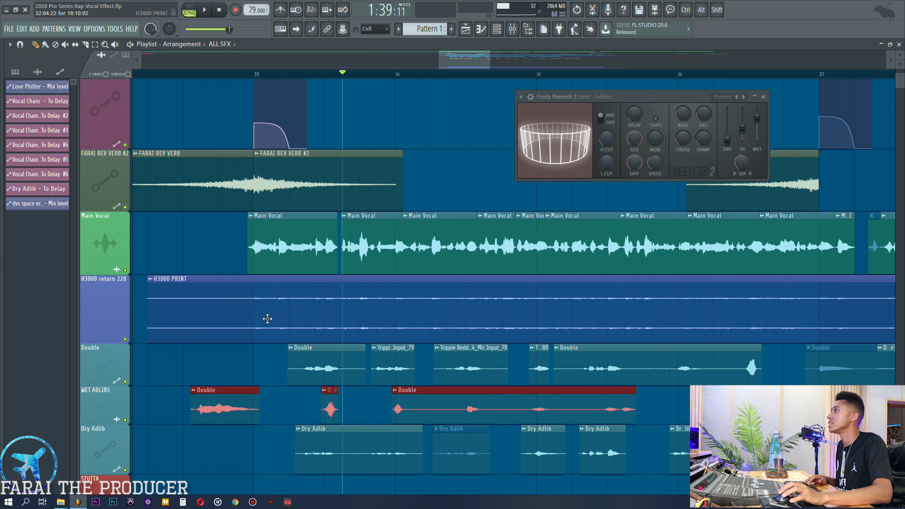
# - Solo the WET ADLIBS track again, play it between bars 33 and 37, and unsolo it
pyautogui.rightClick(124, 420)
pyautogui.press('space')
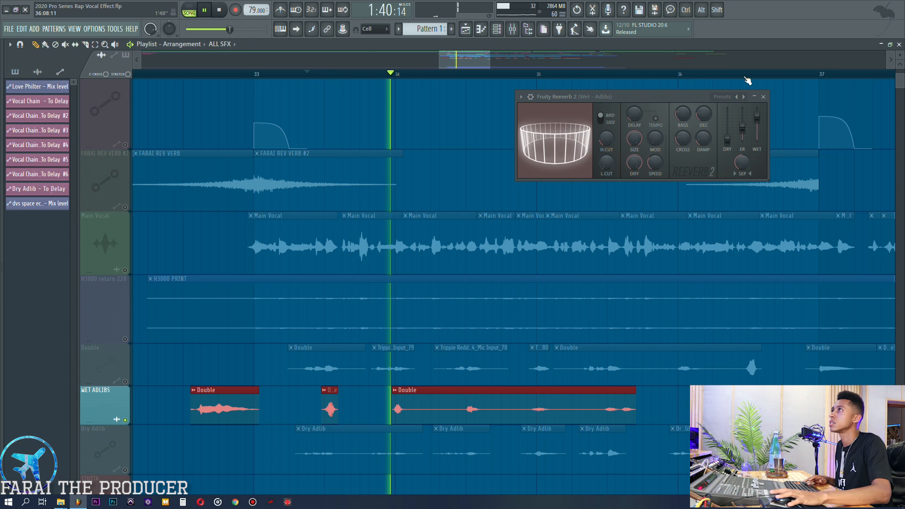
pyautogui.press('space')
pyautogui.rightClick(125, 420)
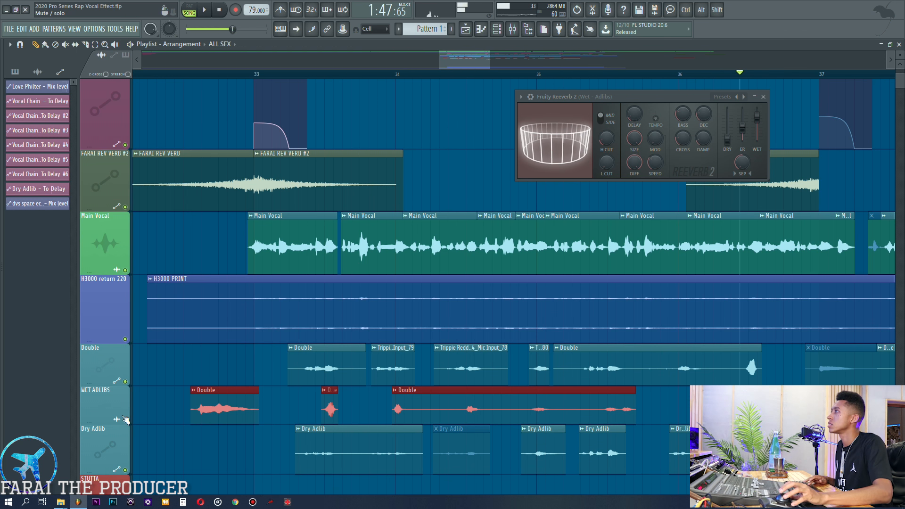
# - Play the arrangement on past bar 37 with the Fruity Reeverb 2 window closed, following the vocal tracks in the playlist
pyautogui.moveTo(462, 61); pyautogui.dragTo(489, 57)
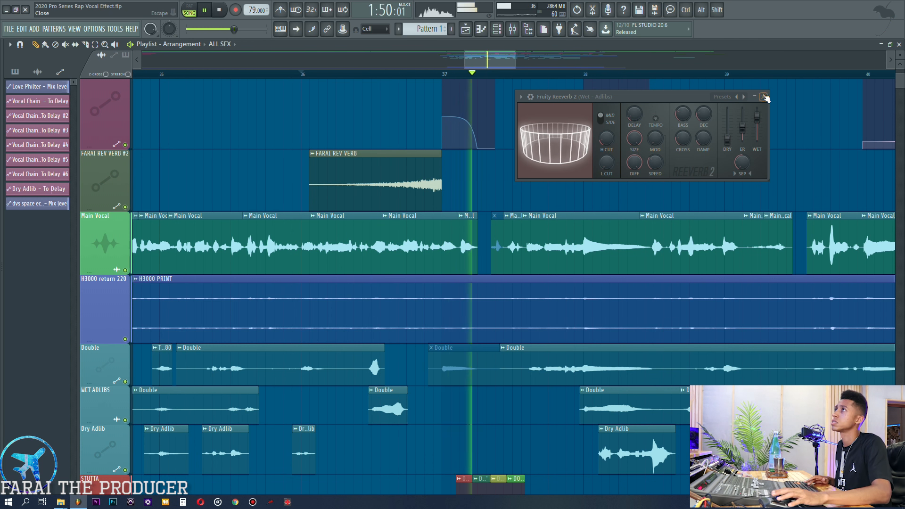
pyautogui.click(515, 30)
pyautogui.click(469, 28)
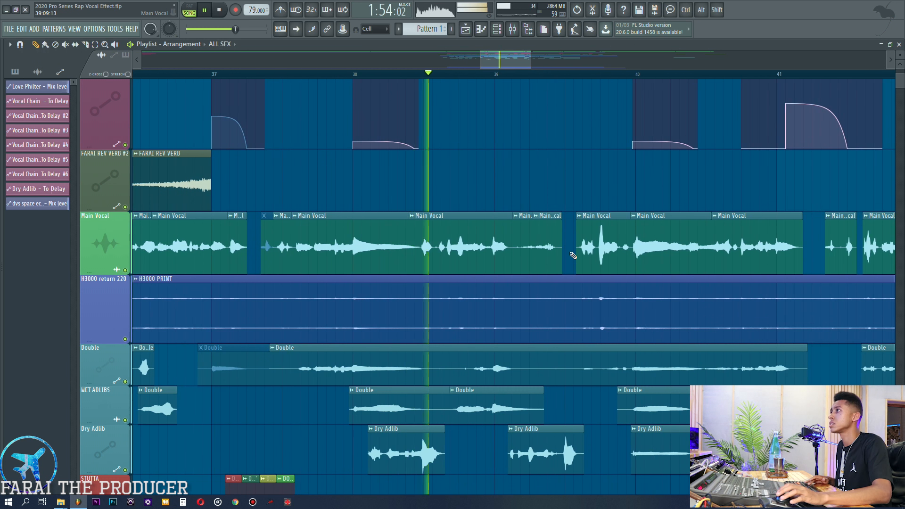
pyautogui.scroll(-3, 573, 255)
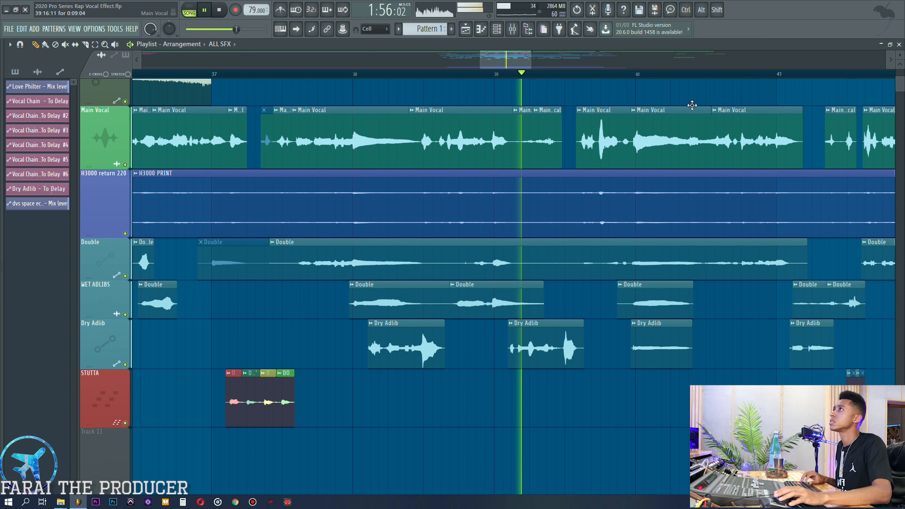
pyautogui.scroll(4, 701, 77)
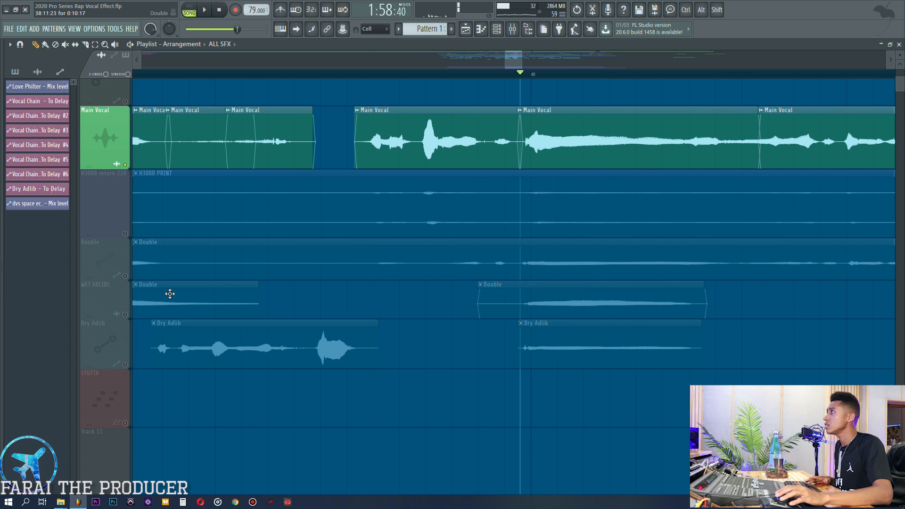
# - Solo the Double track and the WET ADLIBS track in turn, playing each around bar 40
pyautogui.rightClick(125, 276)
pyautogui.press('space')
pyautogui.press('space')
pyautogui.rightClick(126, 314)
pyautogui.press('space')
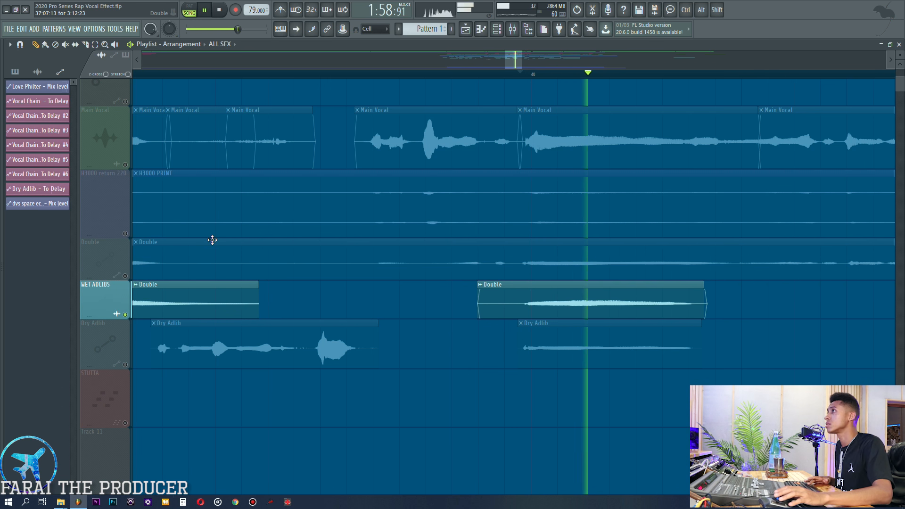
# - Solo the Dry Adlib playlist track and play it around bar 40
pyautogui.rightClick(121, 364)
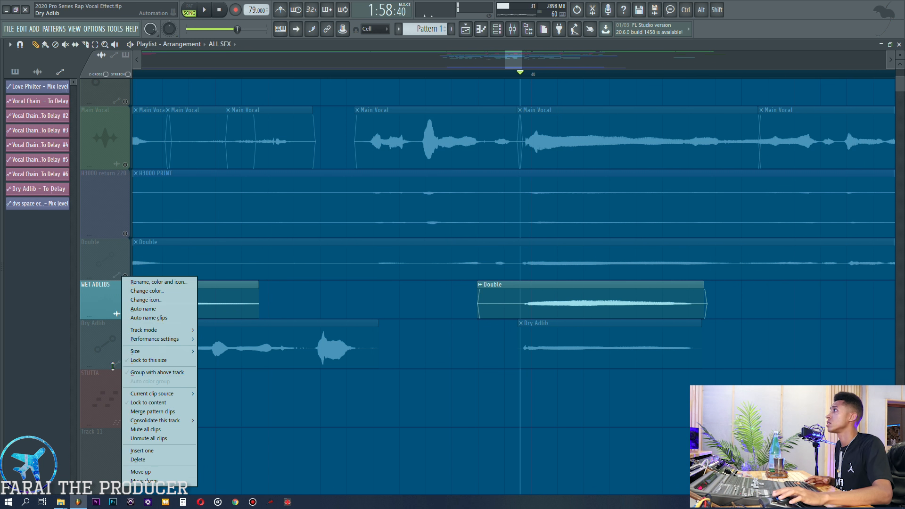
pyautogui.click(118, 365)
pyautogui.rightClick(125, 364)
pyautogui.press('space')
pyautogui.press('space')
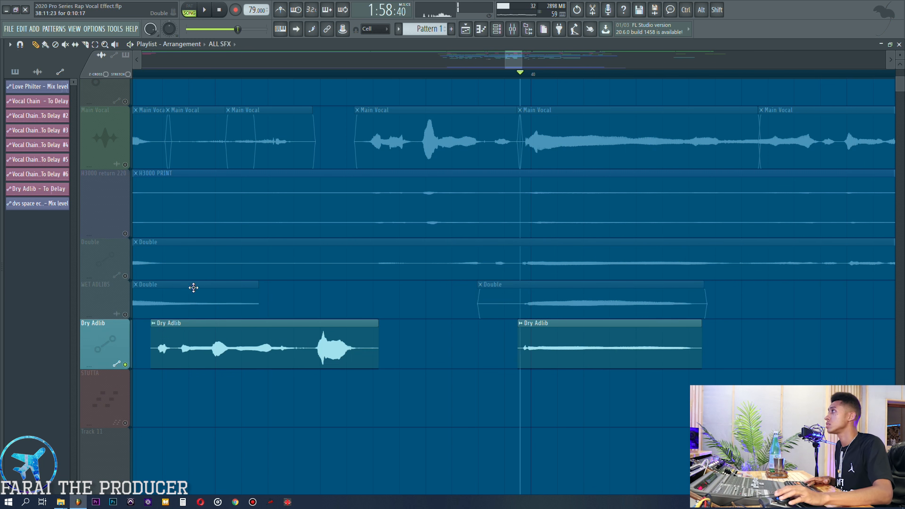
# - Restore all tracks and play the full mix from the middle of bar 39 past bar 40
pyautogui.rightClick(125, 365)
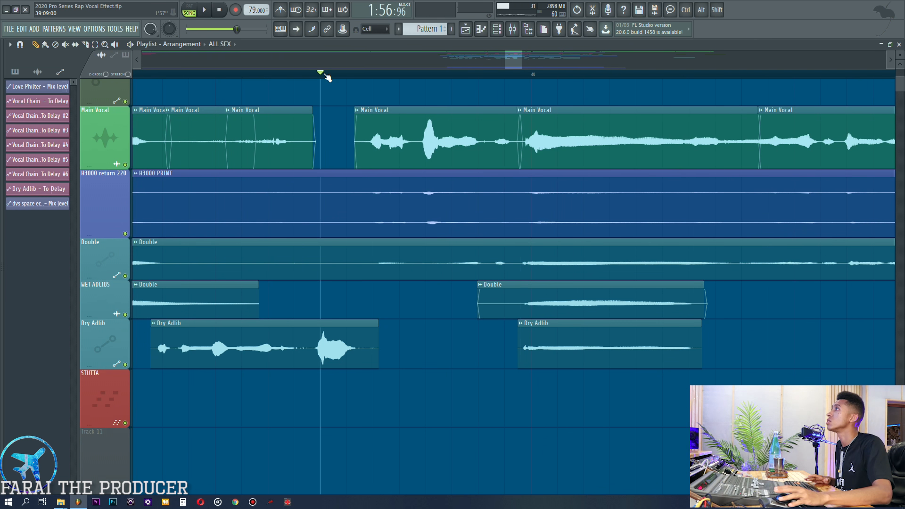
pyautogui.press('space')
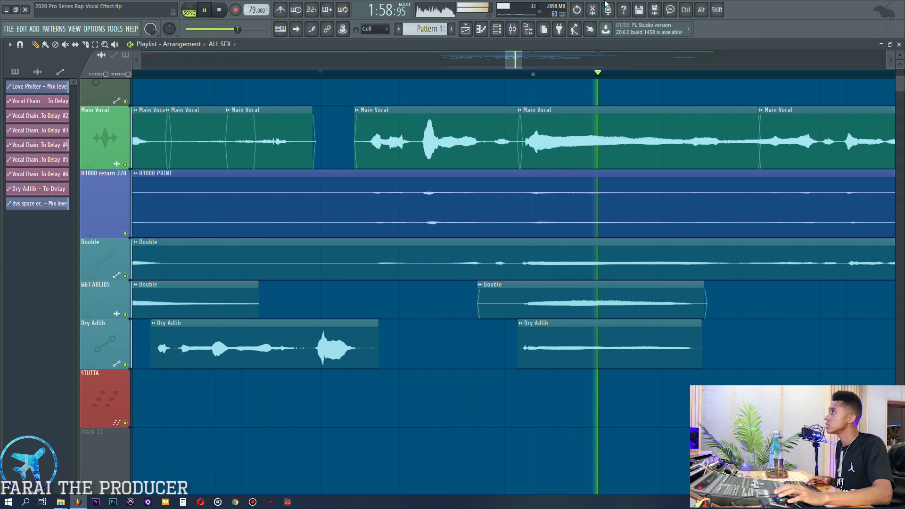
pyautogui.press('space')
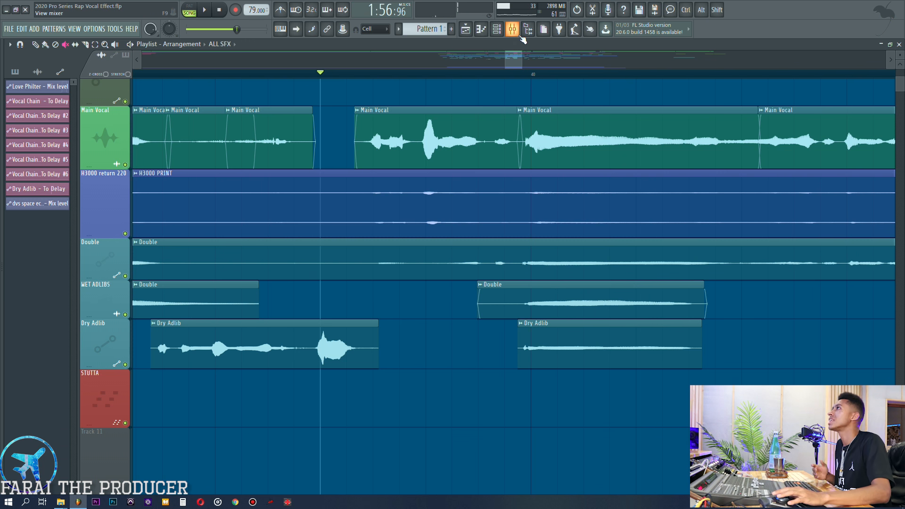
# - Examine the effect chains on the Double and Wet - Adlibs mixer tracks, ending back in the playlist
pyautogui.click(517, 33)
pyautogui.click(284, 129)
pyautogui.click(300, 133)
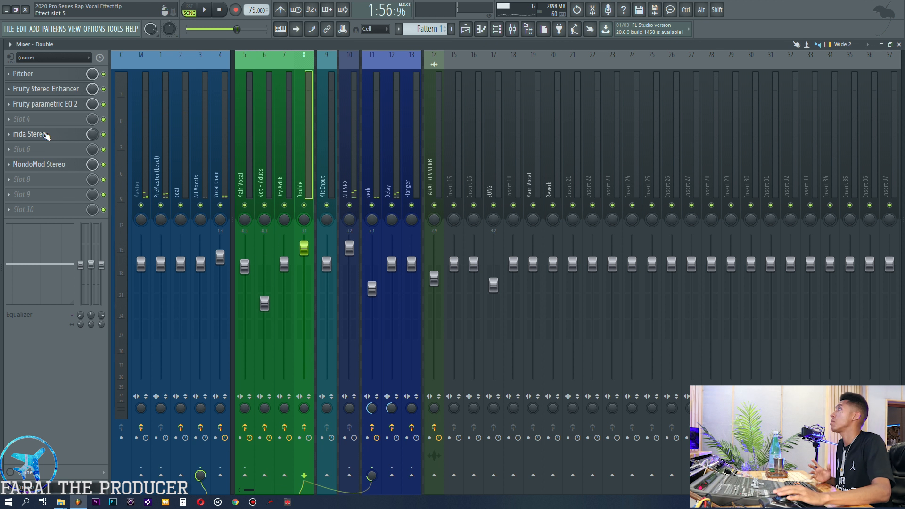
pyautogui.click(274, 141)
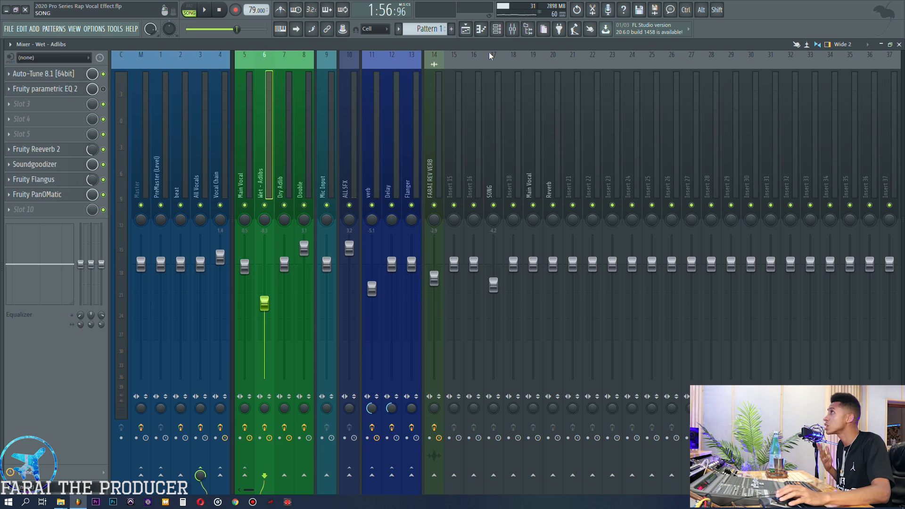
pyautogui.click(469, 35)
# - Compare the Vocal Chain track's reverb send with the Wet - Adlibs insert effects in the mixer, and return to the playlist
pyautogui.scroll(-5, 454, 79)
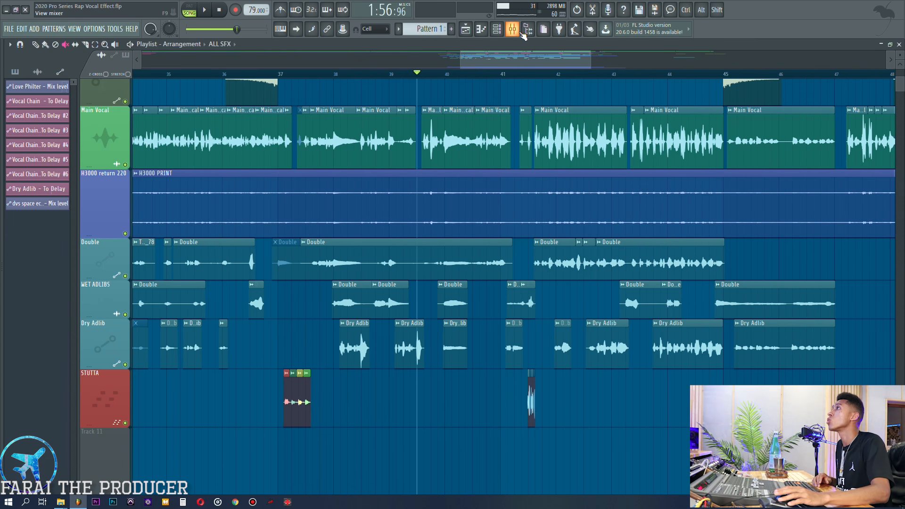
pyautogui.click(518, 33)
pyautogui.click(213, 176)
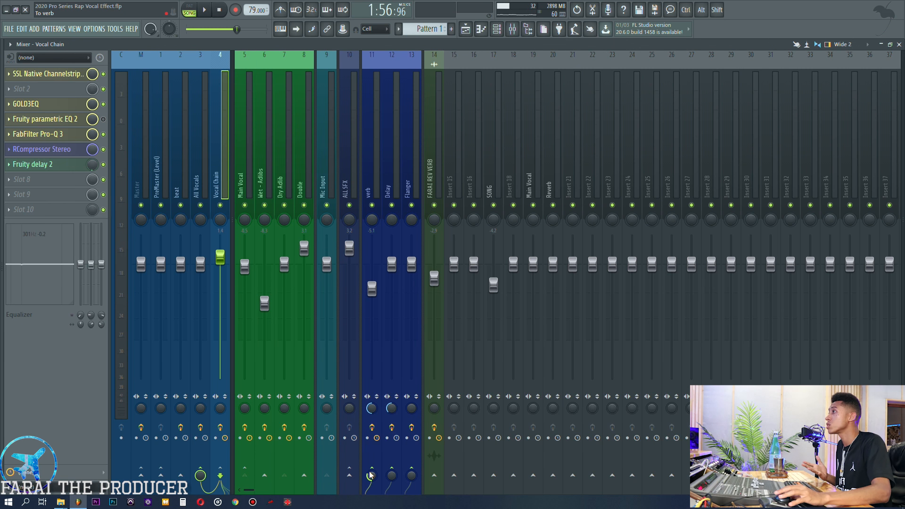
pyautogui.click(271, 146)
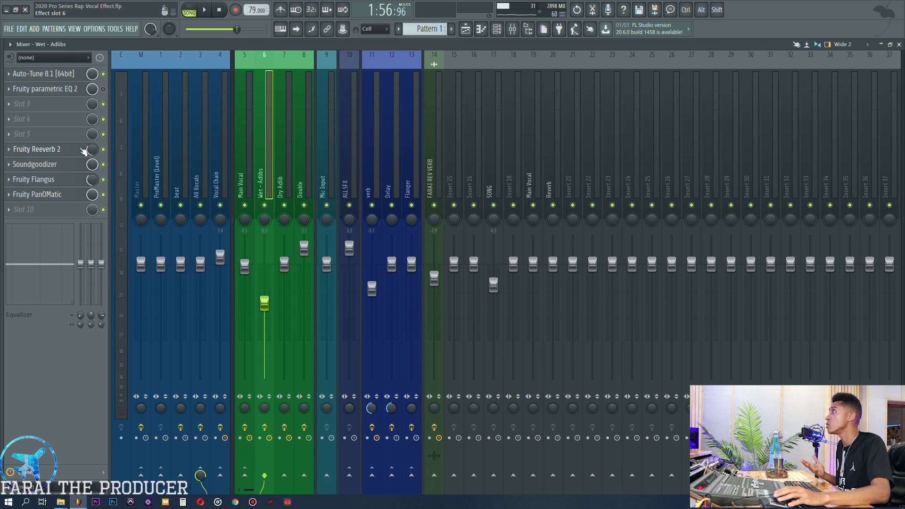
pyautogui.click(466, 30)
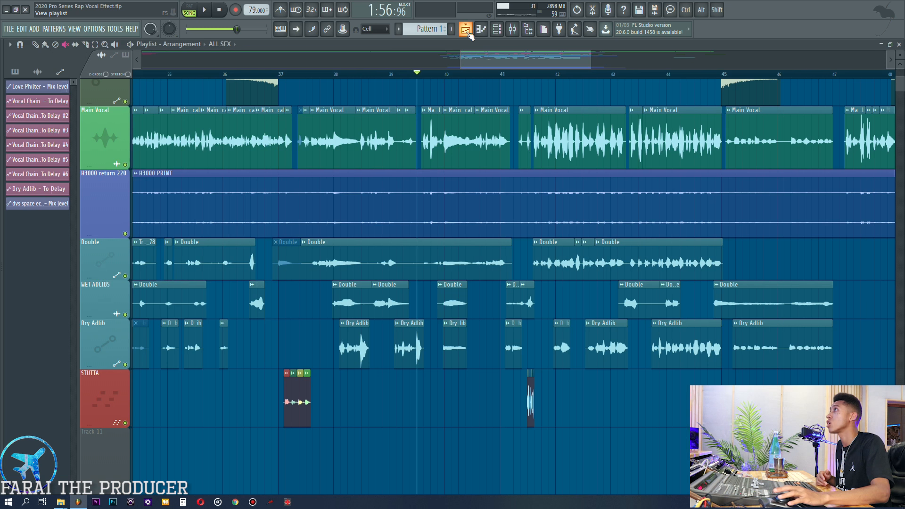